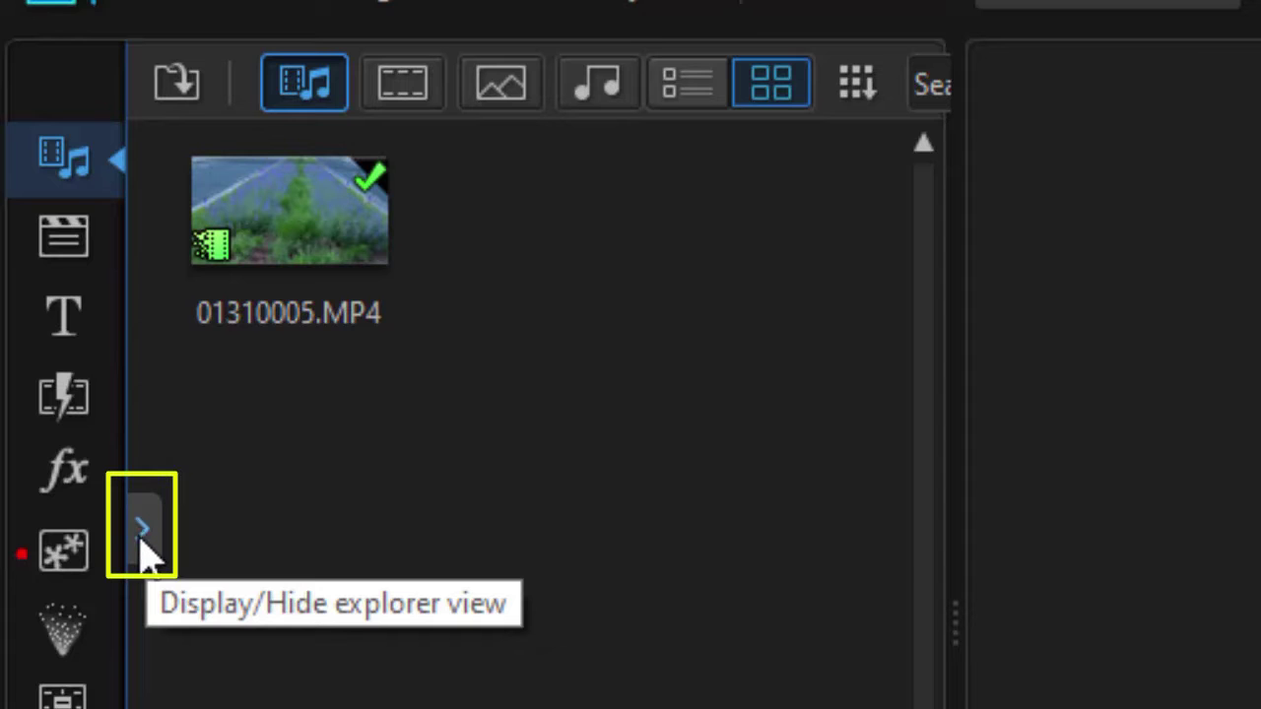
- Show the media library's explorer view and preview the light blue board among the uniform color boards
click(141, 541)
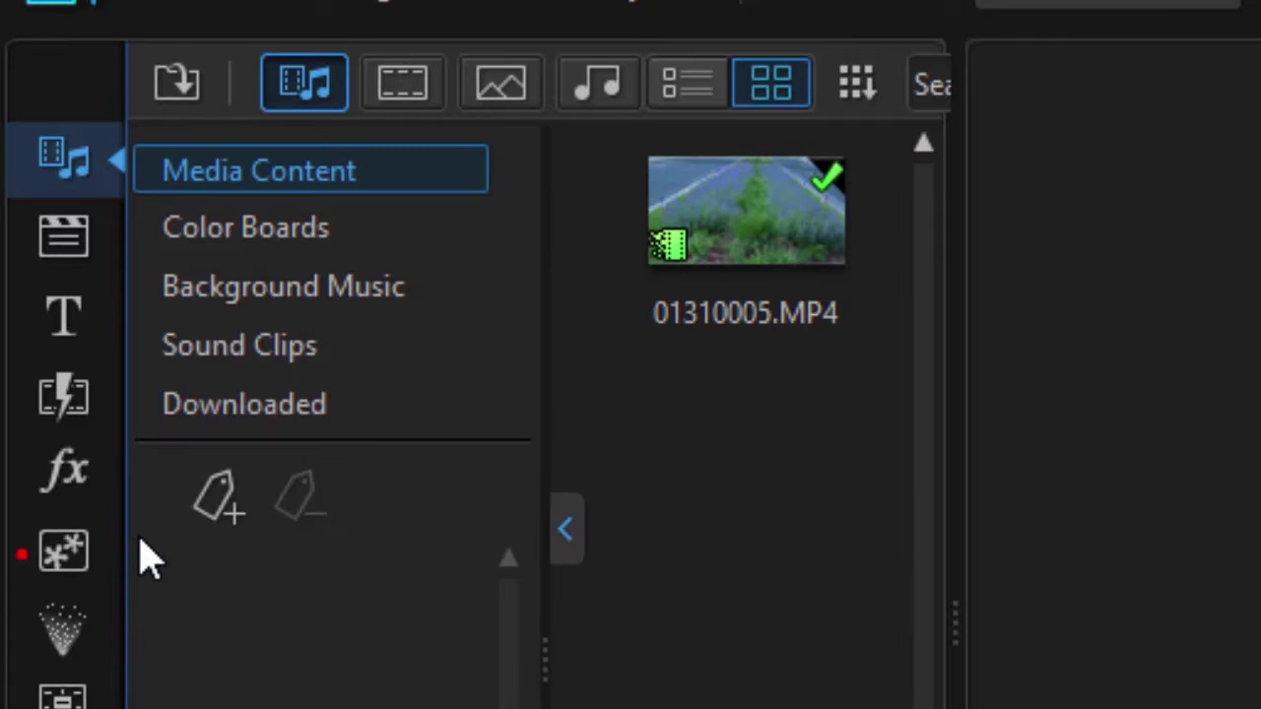
click(254, 234)
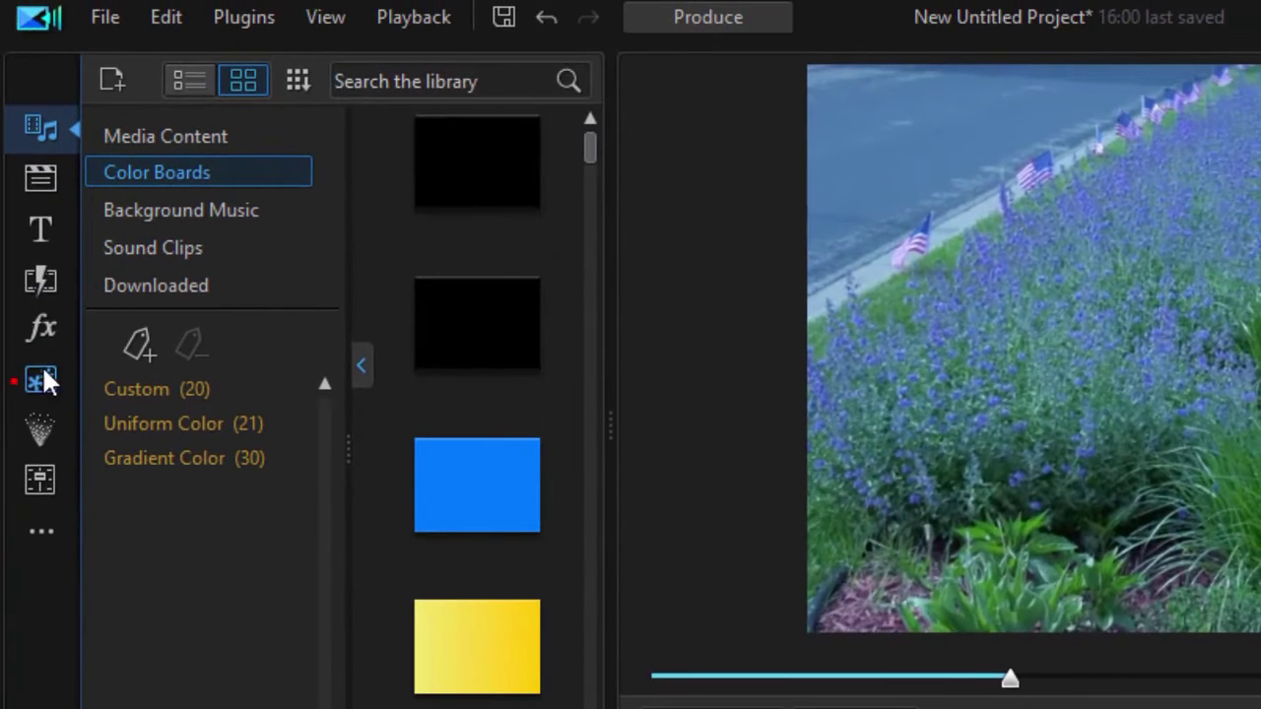
click(235, 424)
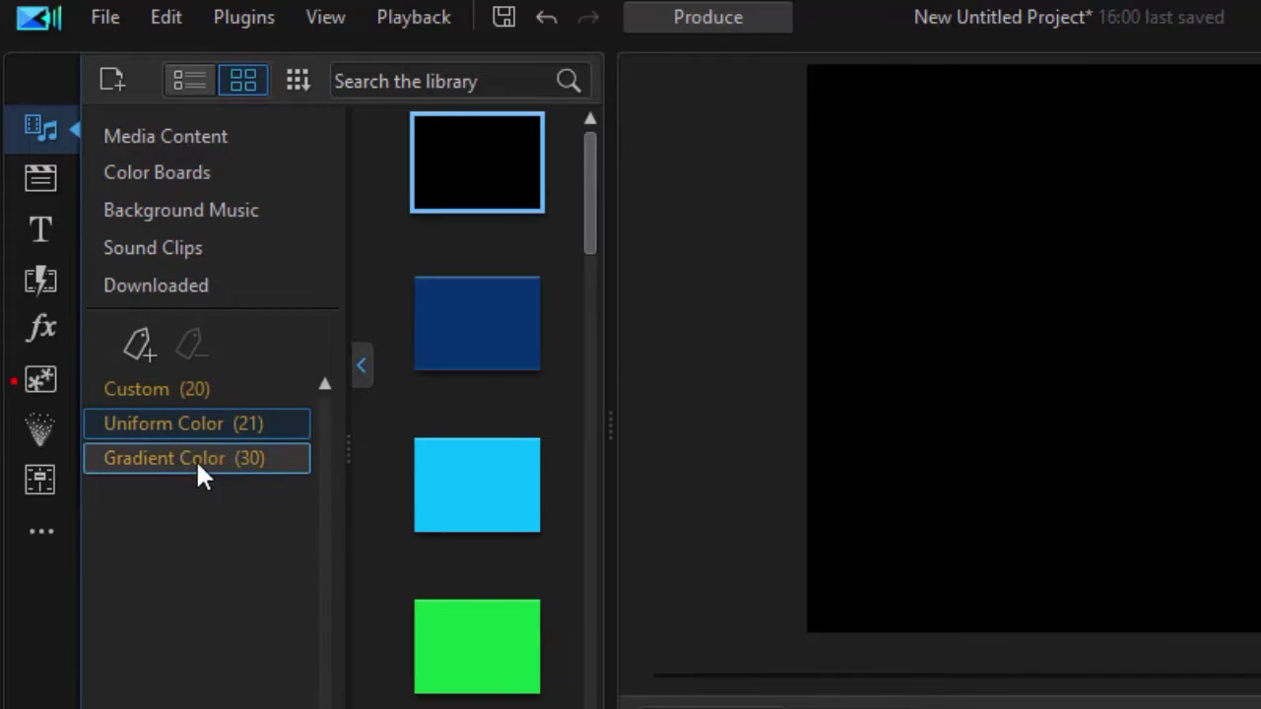
click(443, 499)
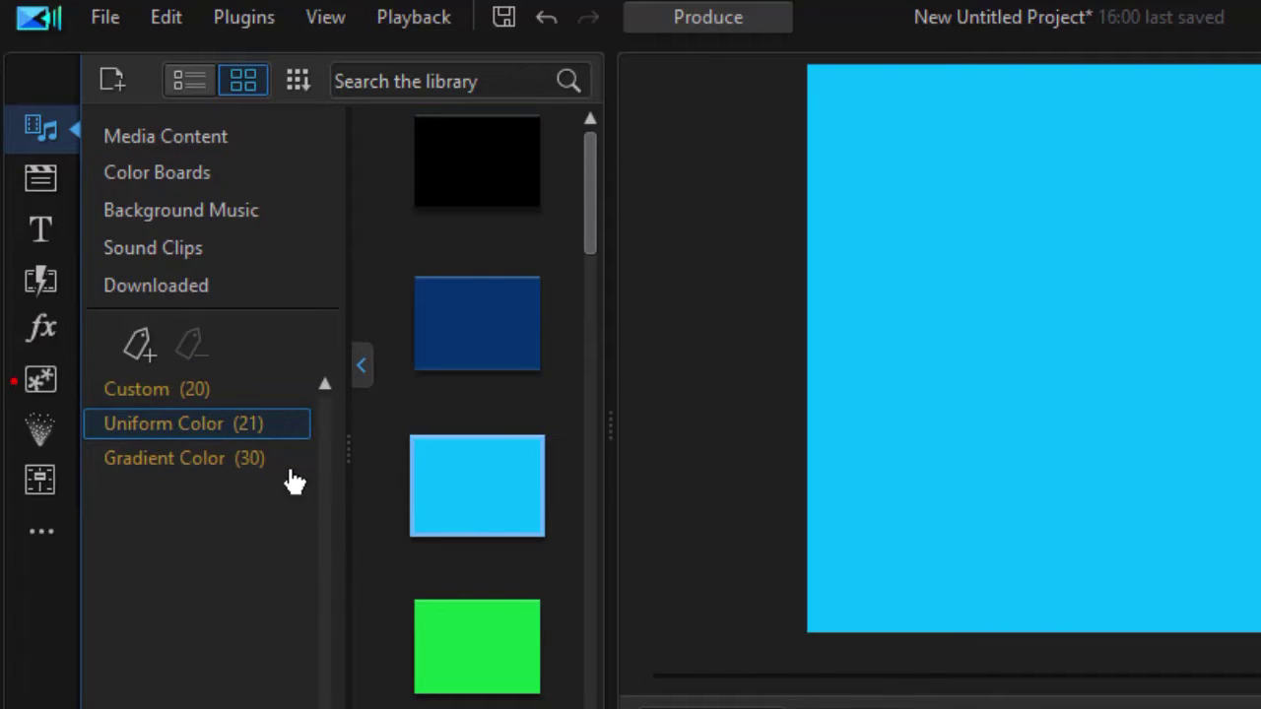
- Place the orange-to-pink gradient color board on video track 2 at the playhead and shrink it to a full-width strip low in the frame
click(180, 471)
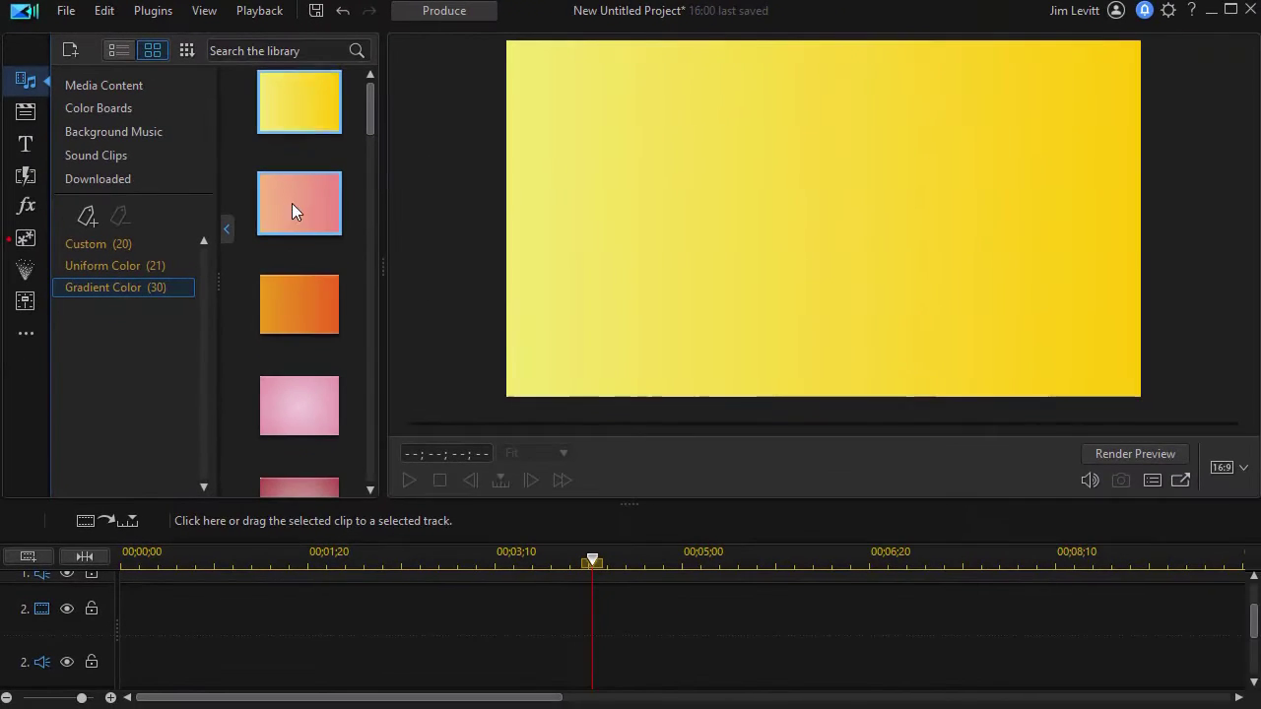
drag(466, 328, 1070, 708)
drag(671, 642, 580, 649)
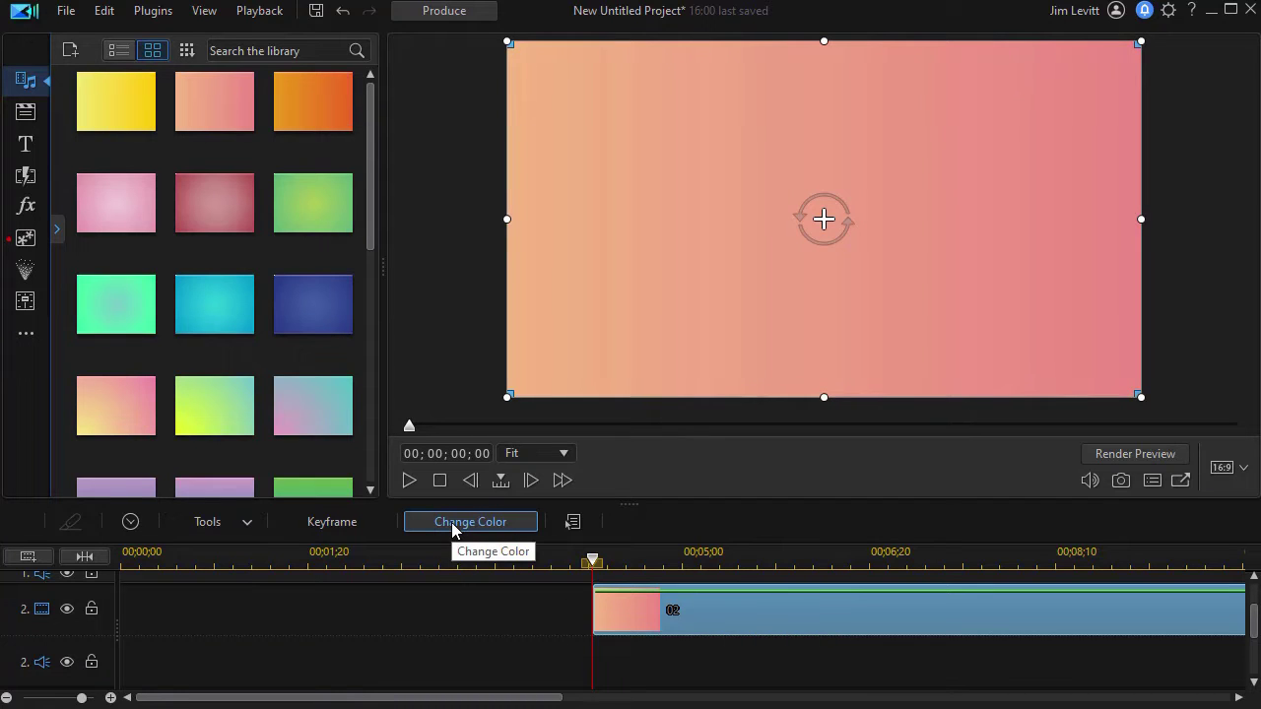
drag(825, 42, 796, 184)
drag(743, 228, 750, 330)
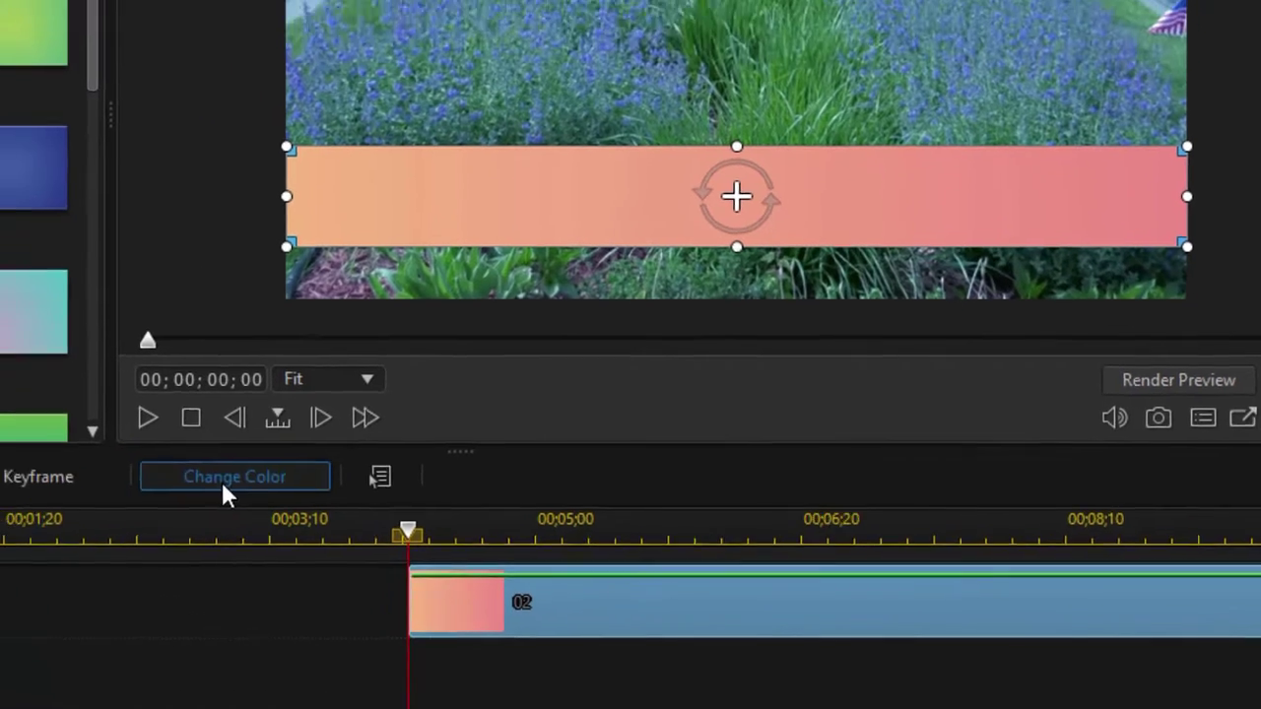
- Add a gradient stop about two-thirds along the strip's color gradient and darken it to red BB341C
click(148, 434)
drag(429, 85, 42, 76)
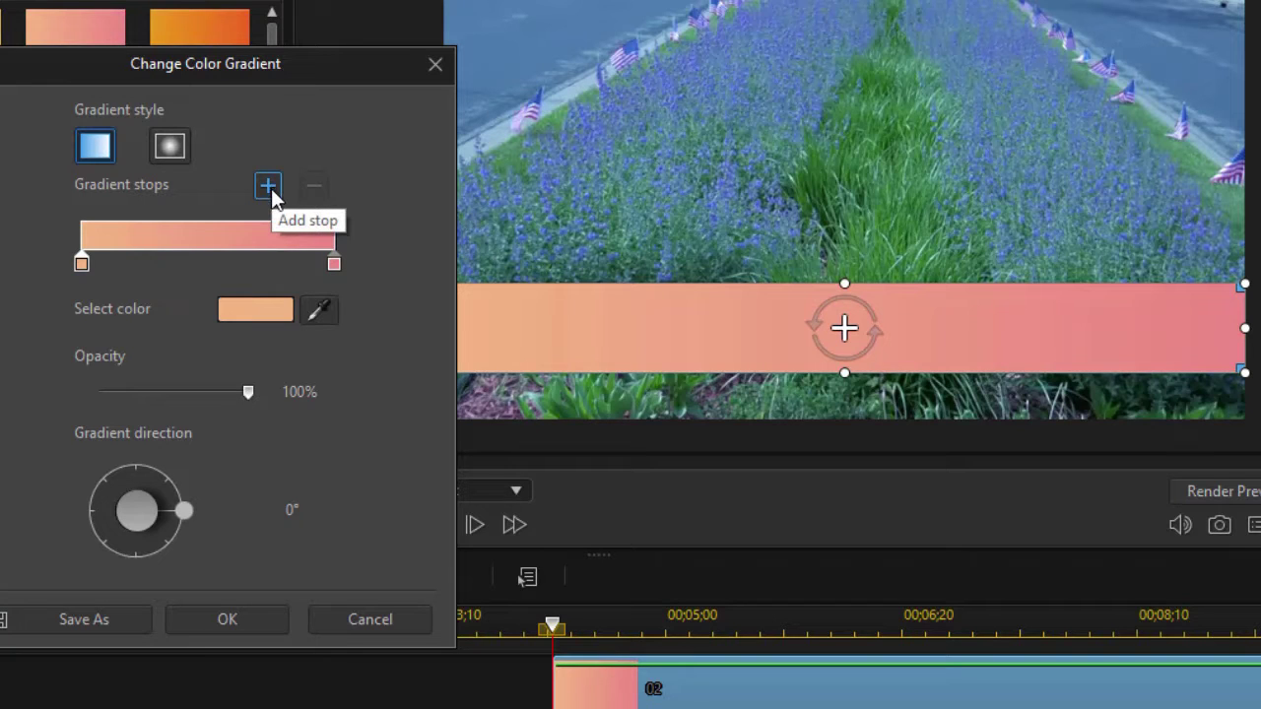
click(257, 261)
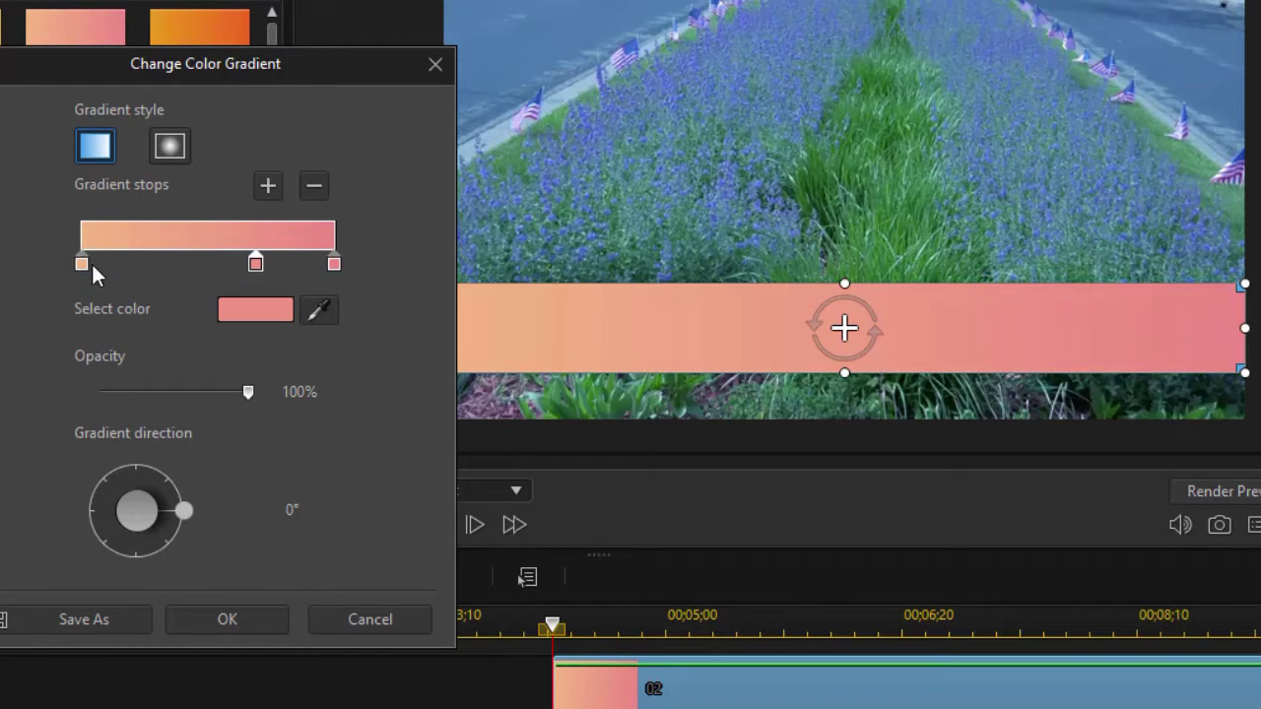
click(255, 264)
click(255, 311)
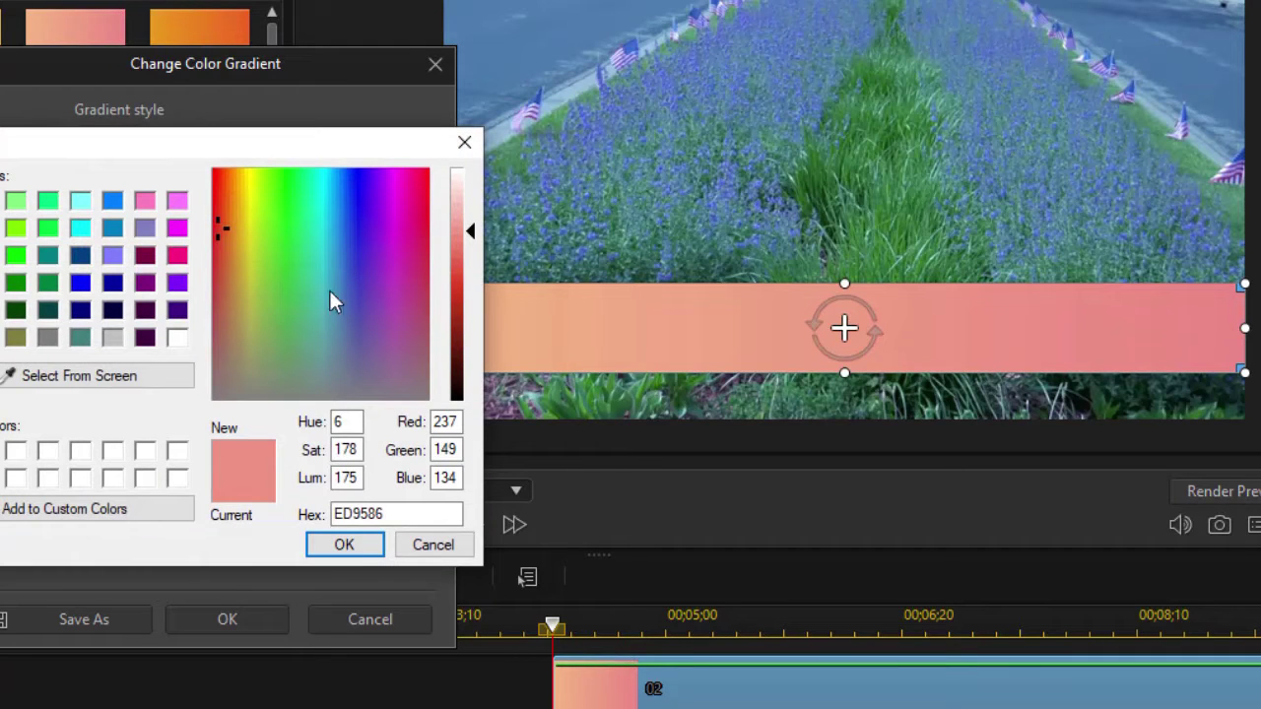
click(471, 246)
drag(470, 247, 469, 305)
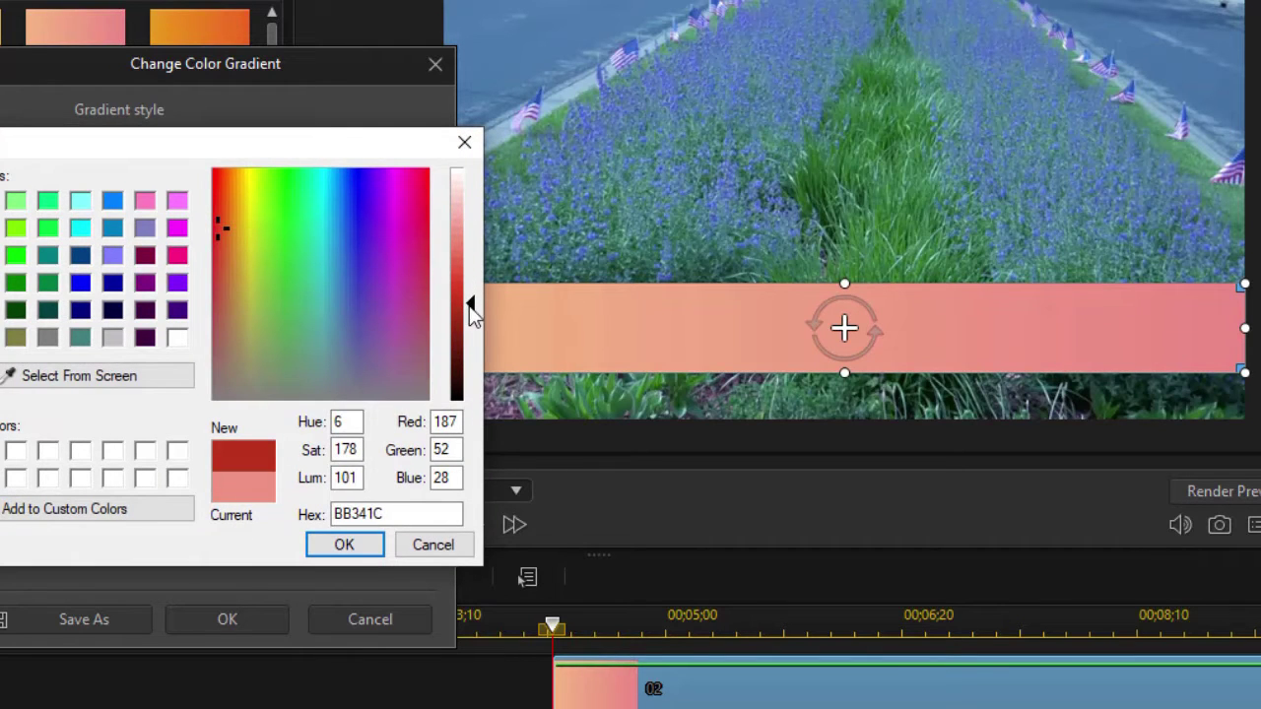
click(358, 552)
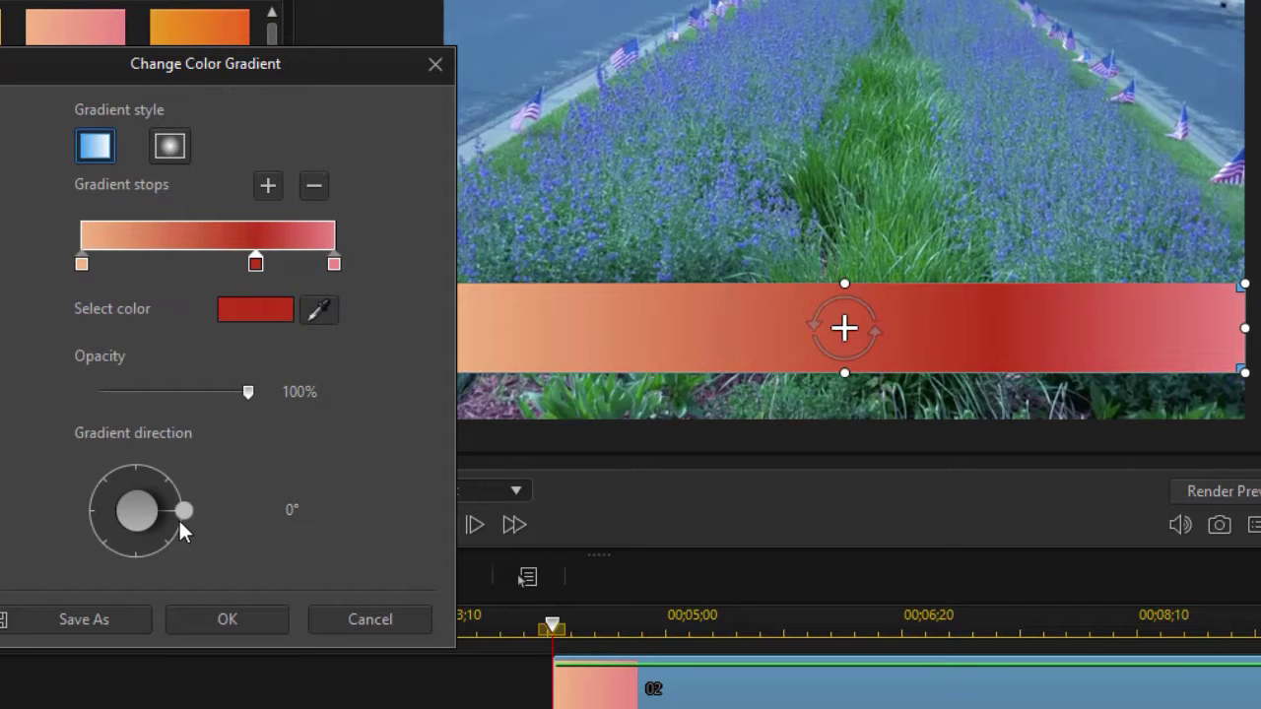
- Set the gradient direction to 90°
drag(183, 514, 148, 589)
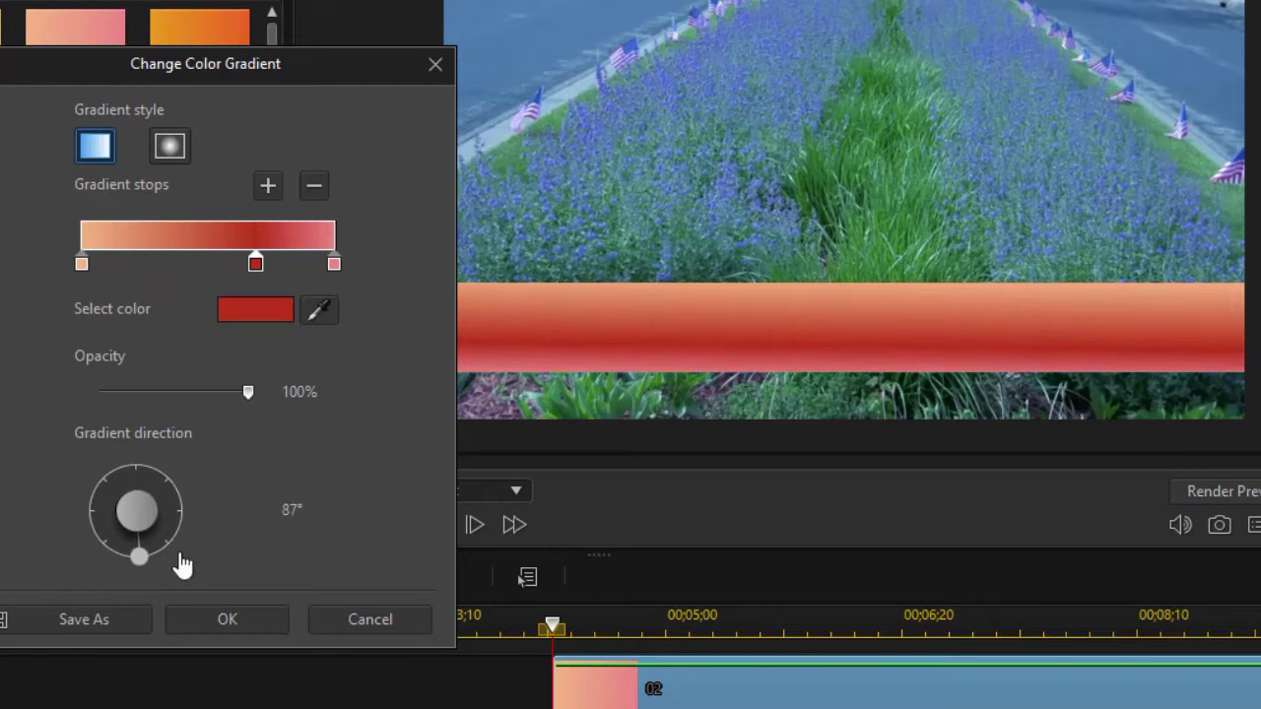
double_click(293, 511)
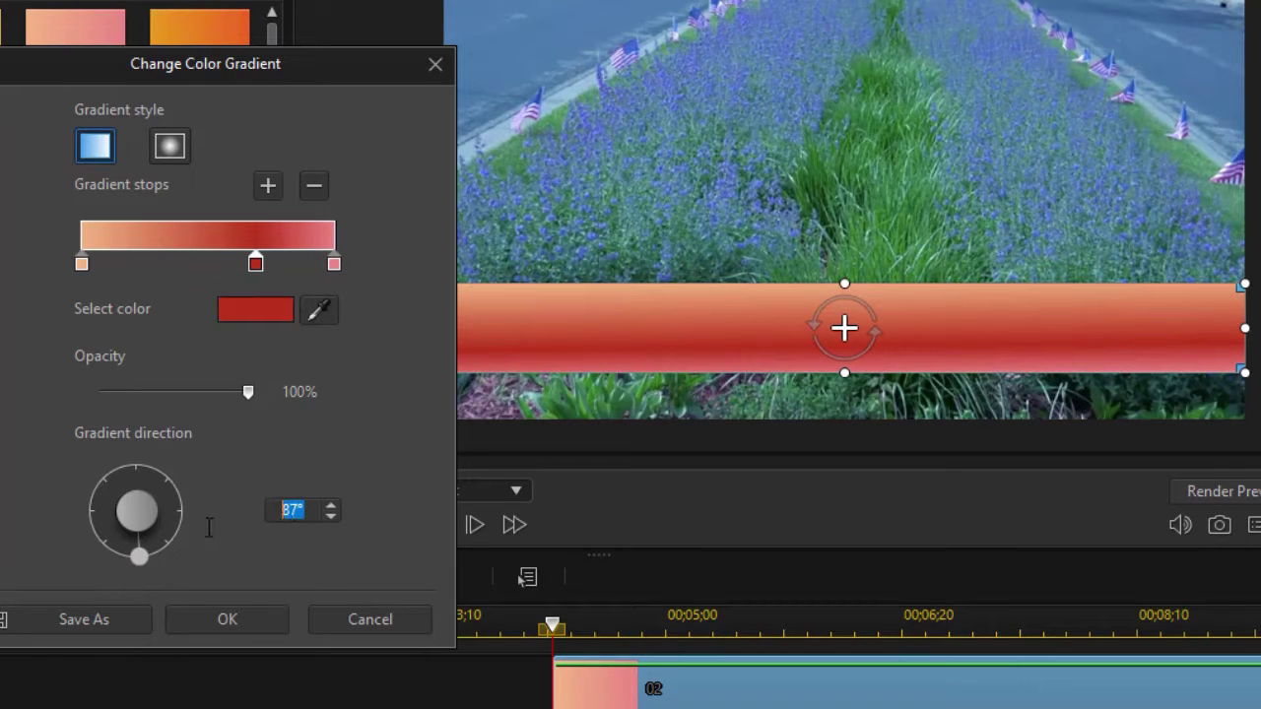
text(90)
key(Return)
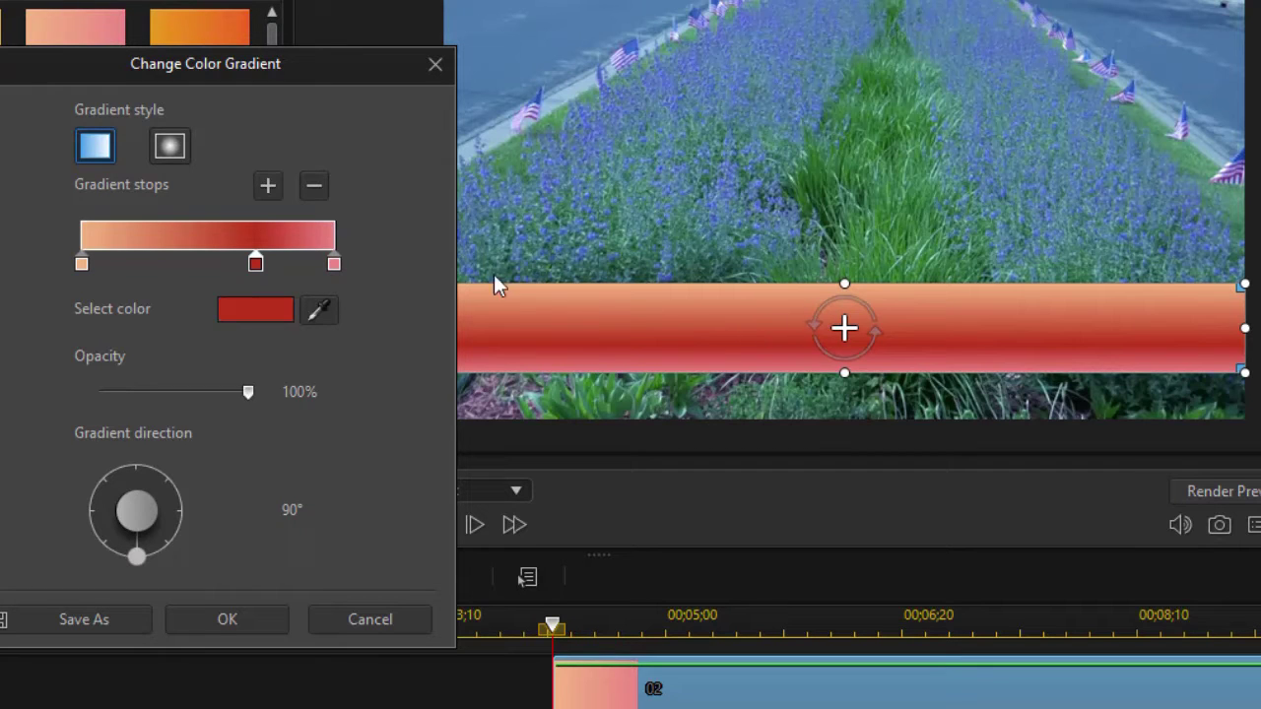
- Add a black gradient stop between the red and pink stops and position it close to the red one
mouse_move(257, 264)
mouse_down()
mouse_move(272, 264)
mouse_move(261, 264)
mouse_up()
click(847, 340)
click(286, 263)
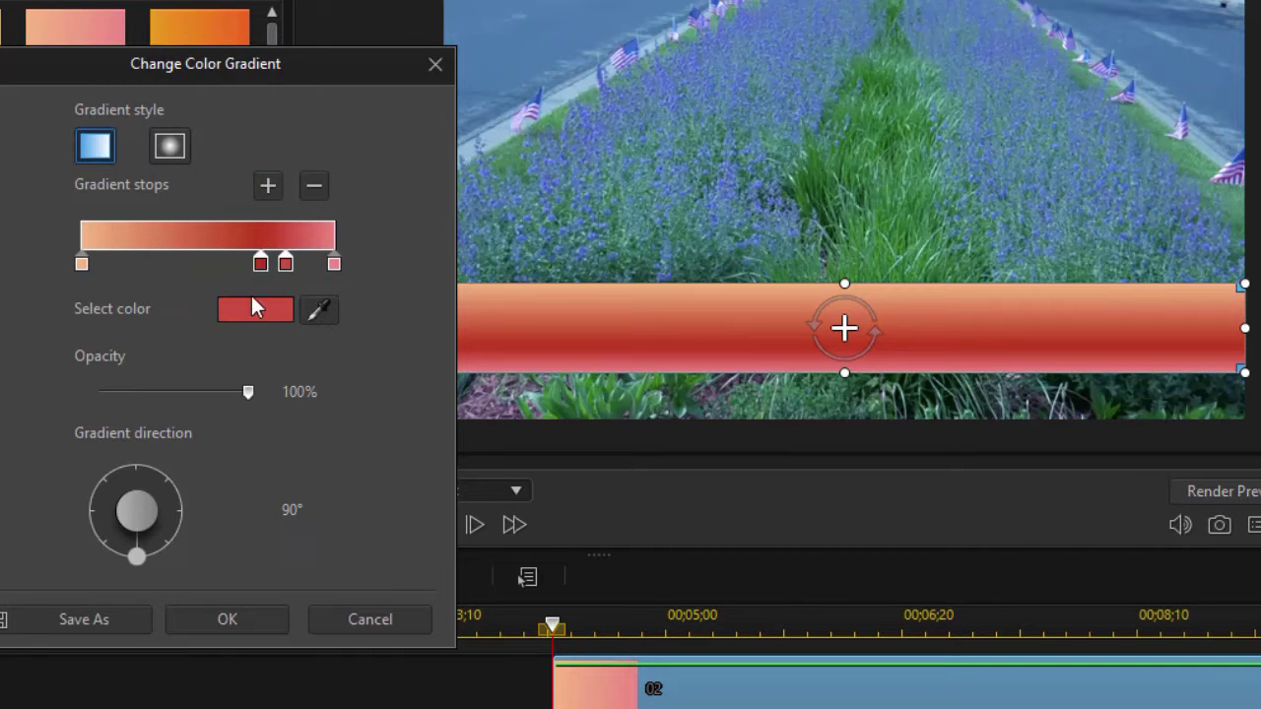
click(264, 308)
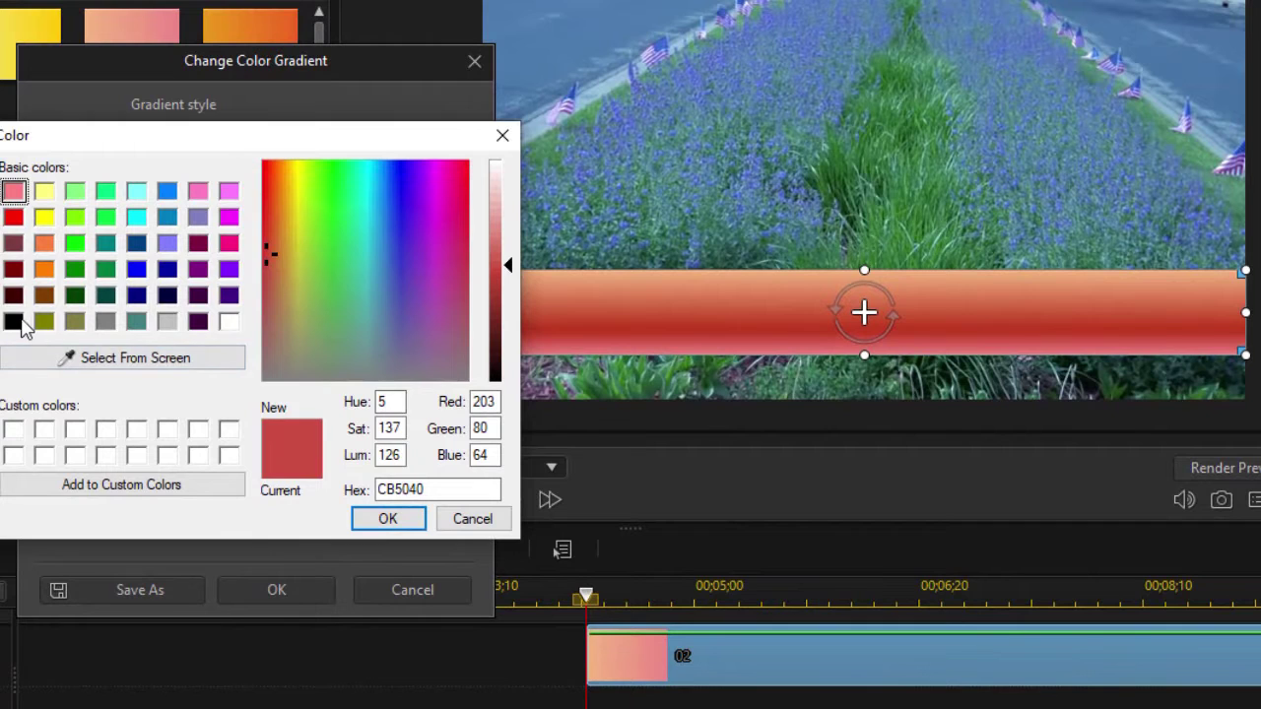
click(13, 322)
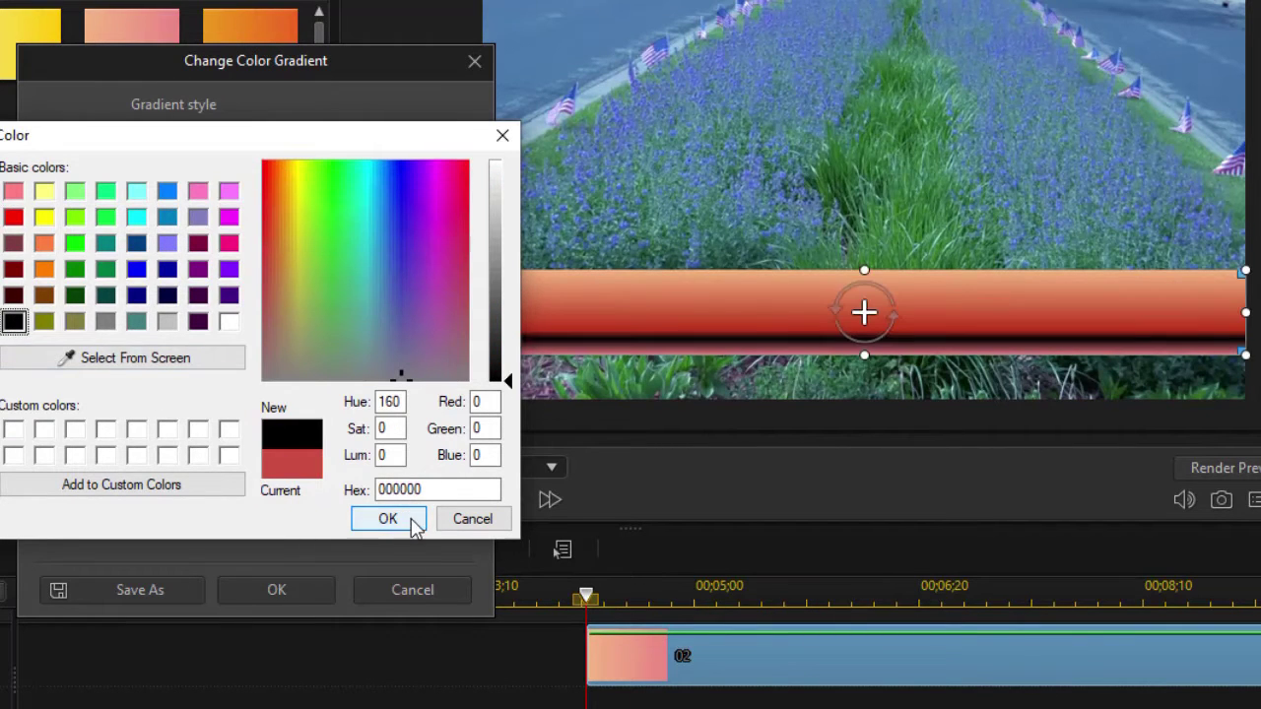
click(413, 526)
drag(335, 254, 325, 264)
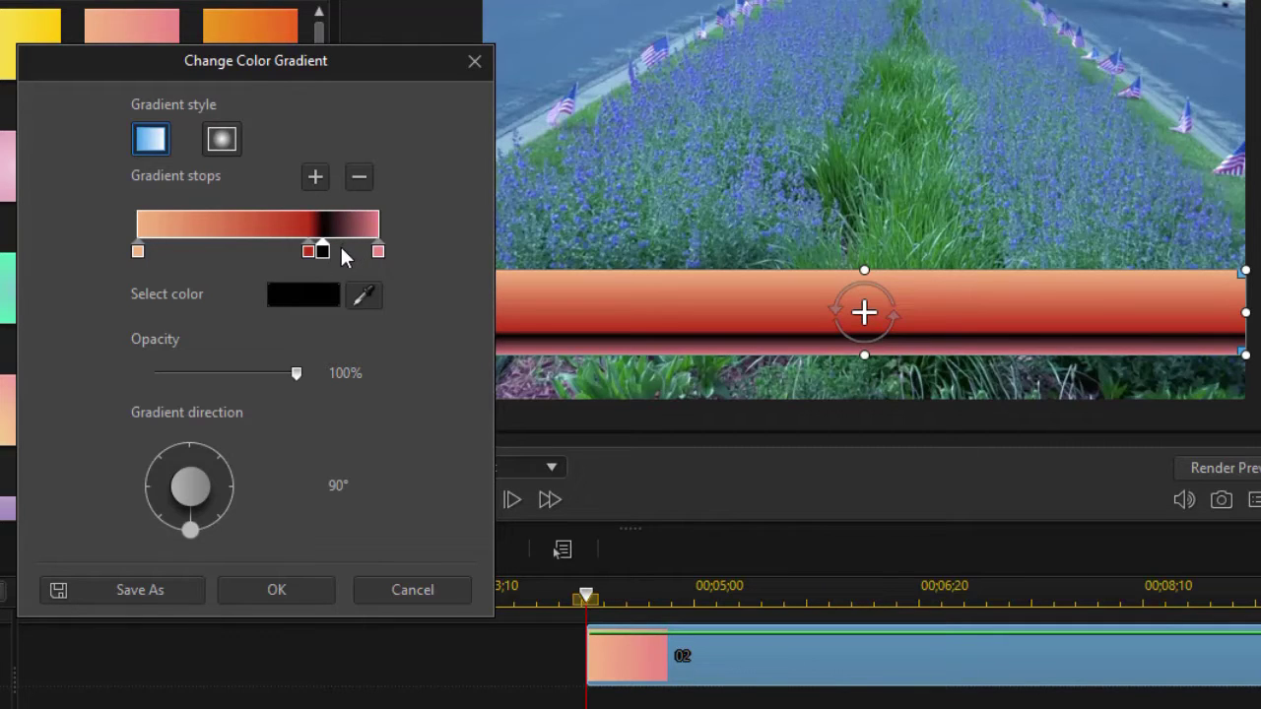
- Add a gradient stop between the black and end pink stops and lighten it to pale pink D3B4B4
click(350, 251)
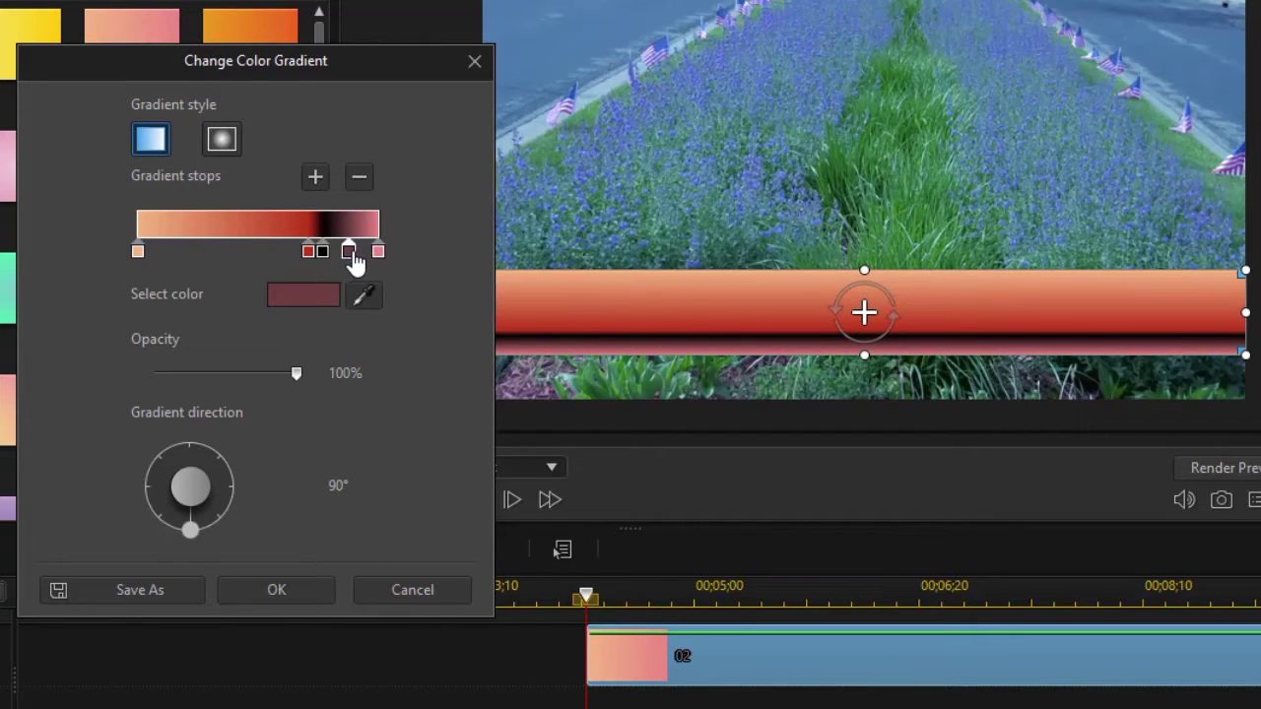
click(308, 302)
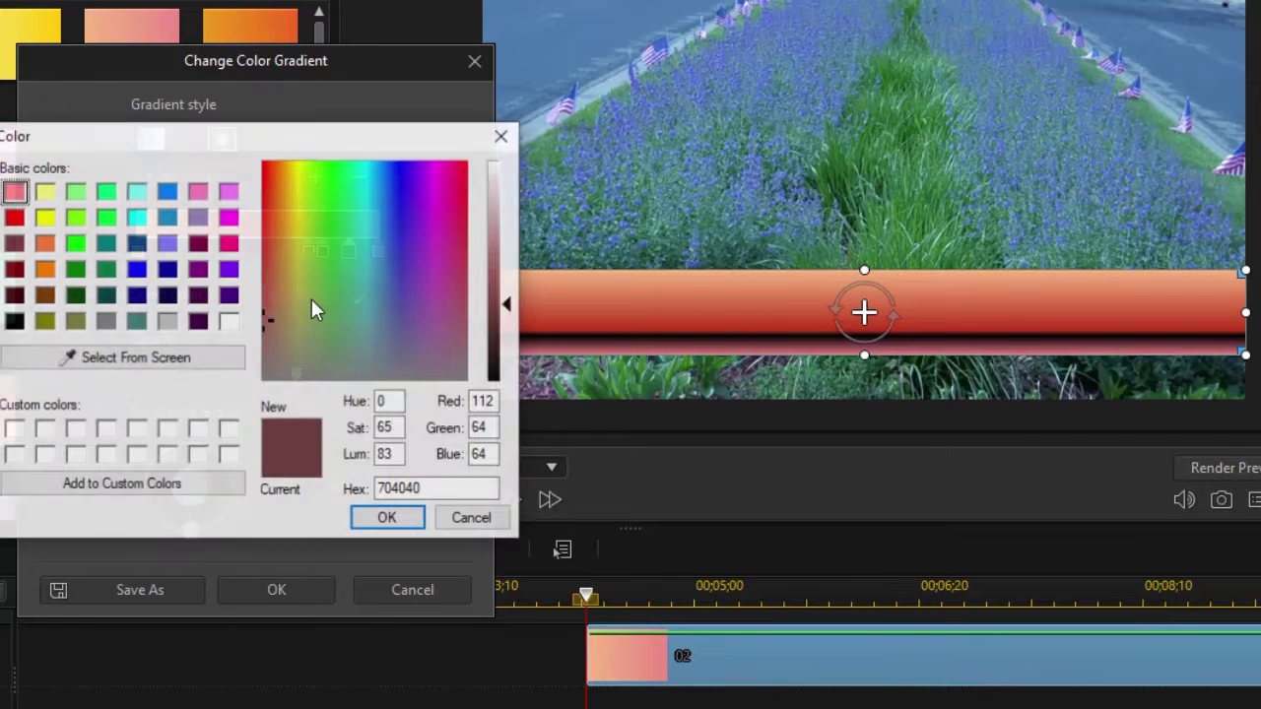
click(508, 301)
drag(507, 304, 503, 197)
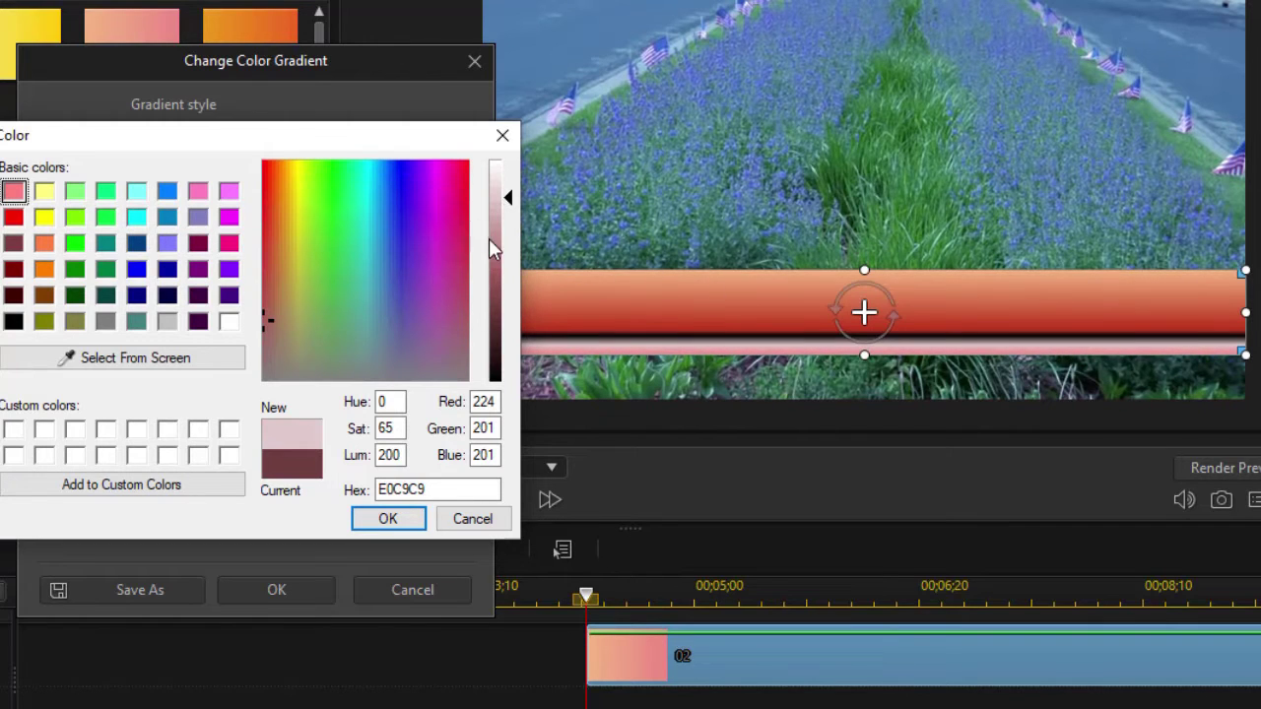
drag(509, 192, 508, 211)
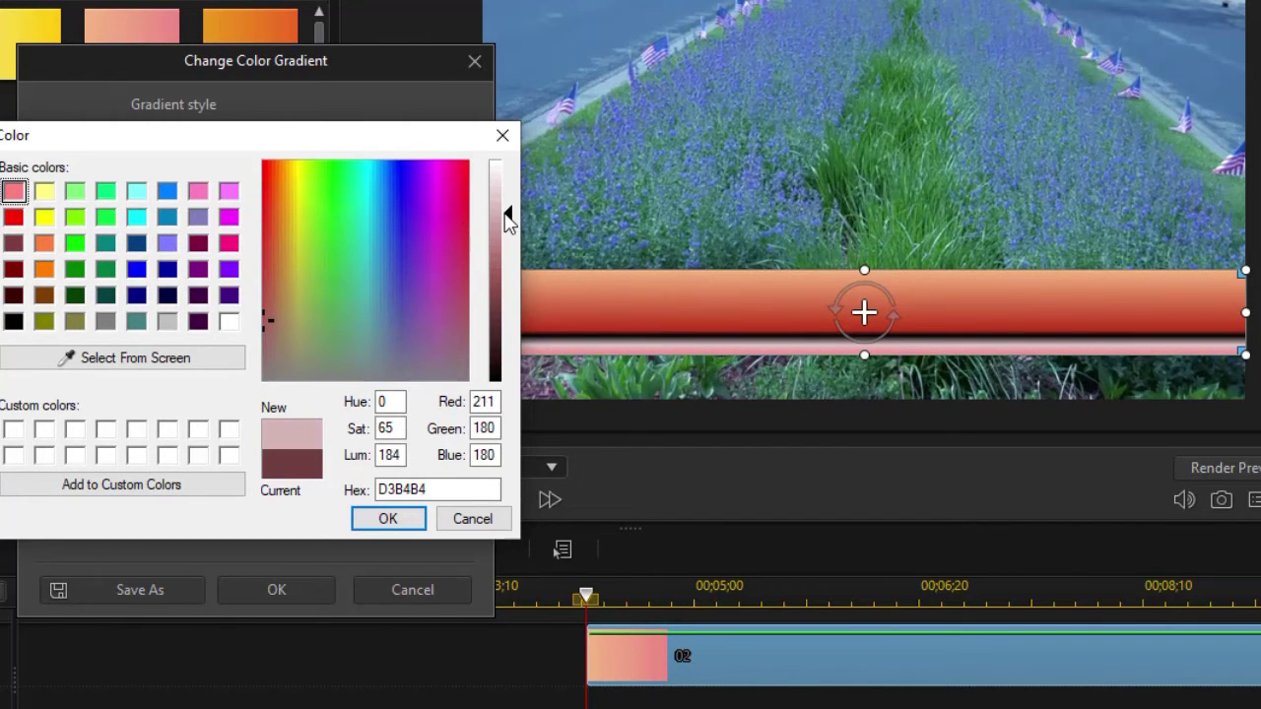
click(399, 517)
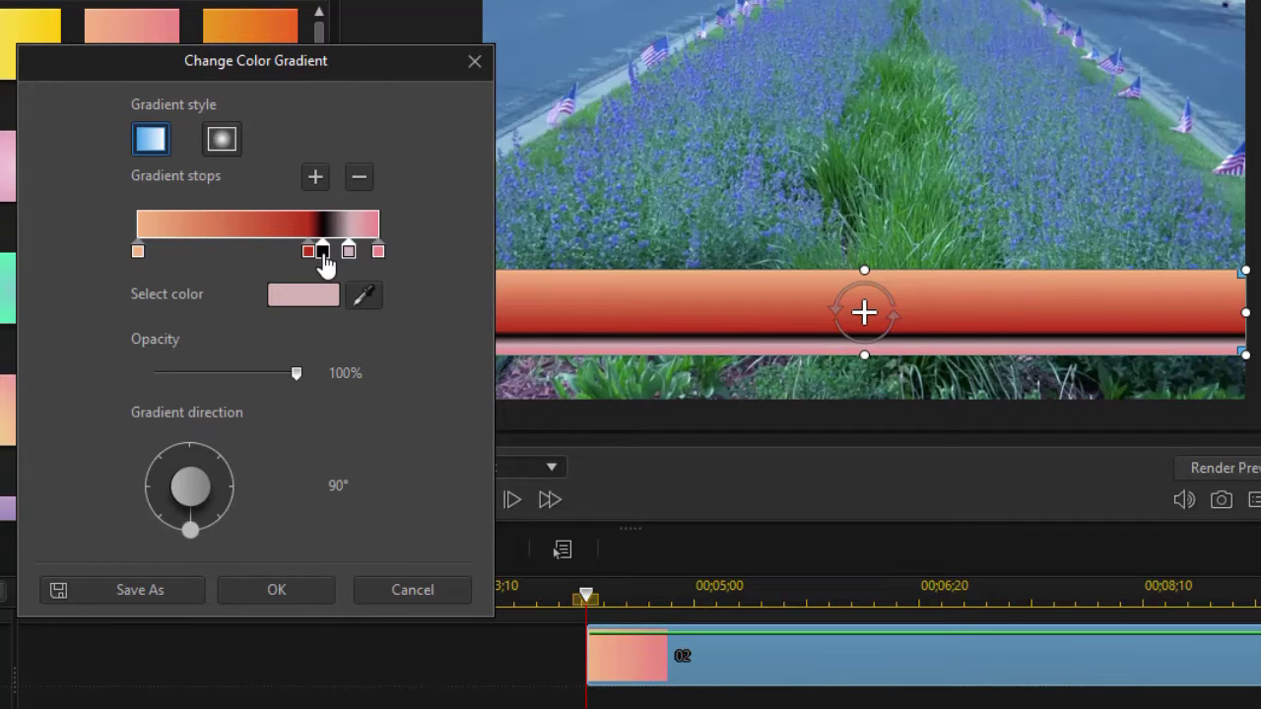
- Try the black stop near the gradient's start and return it to between the red and pale pink stops
drag(326, 259, 155, 266)
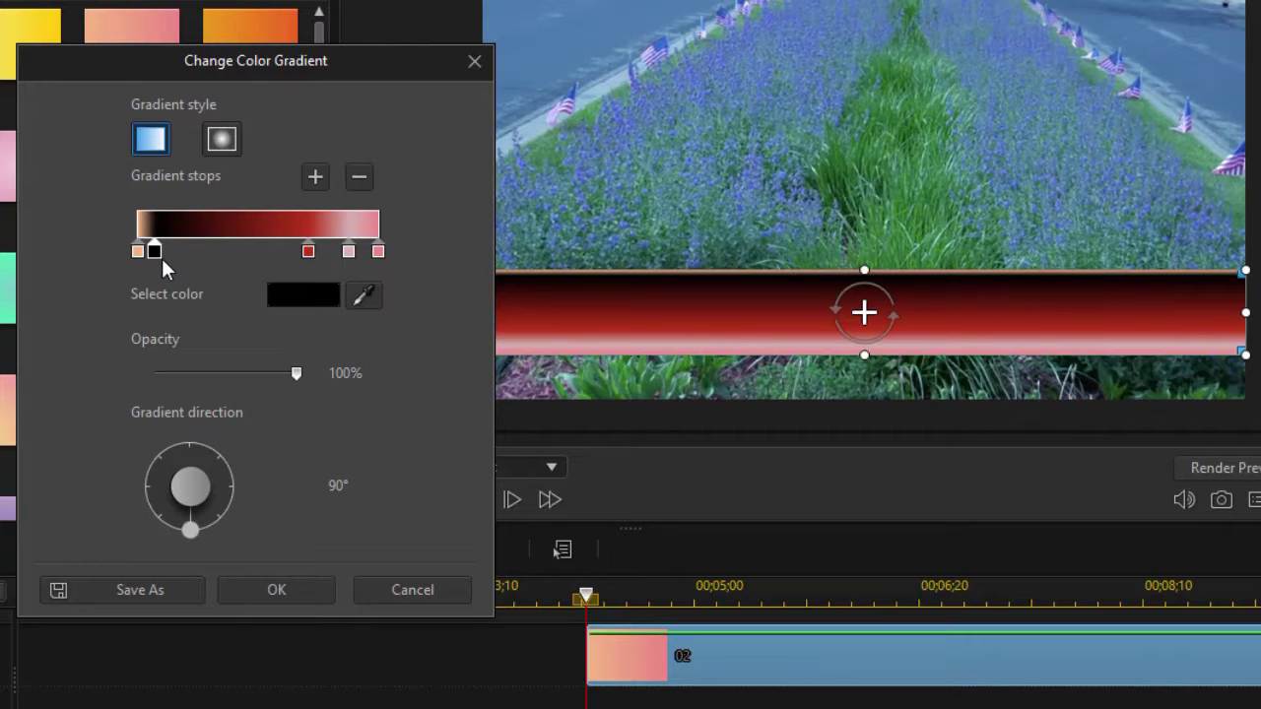
drag(154, 262, 331, 277)
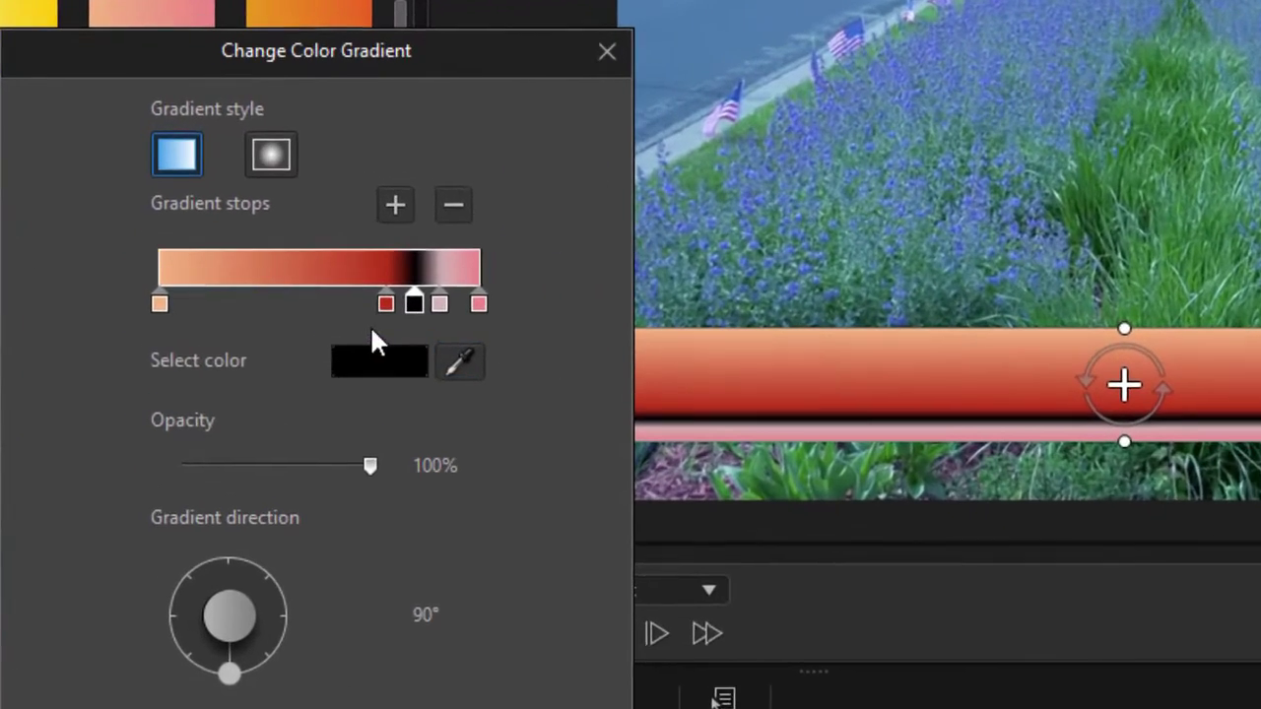
click(421, 310)
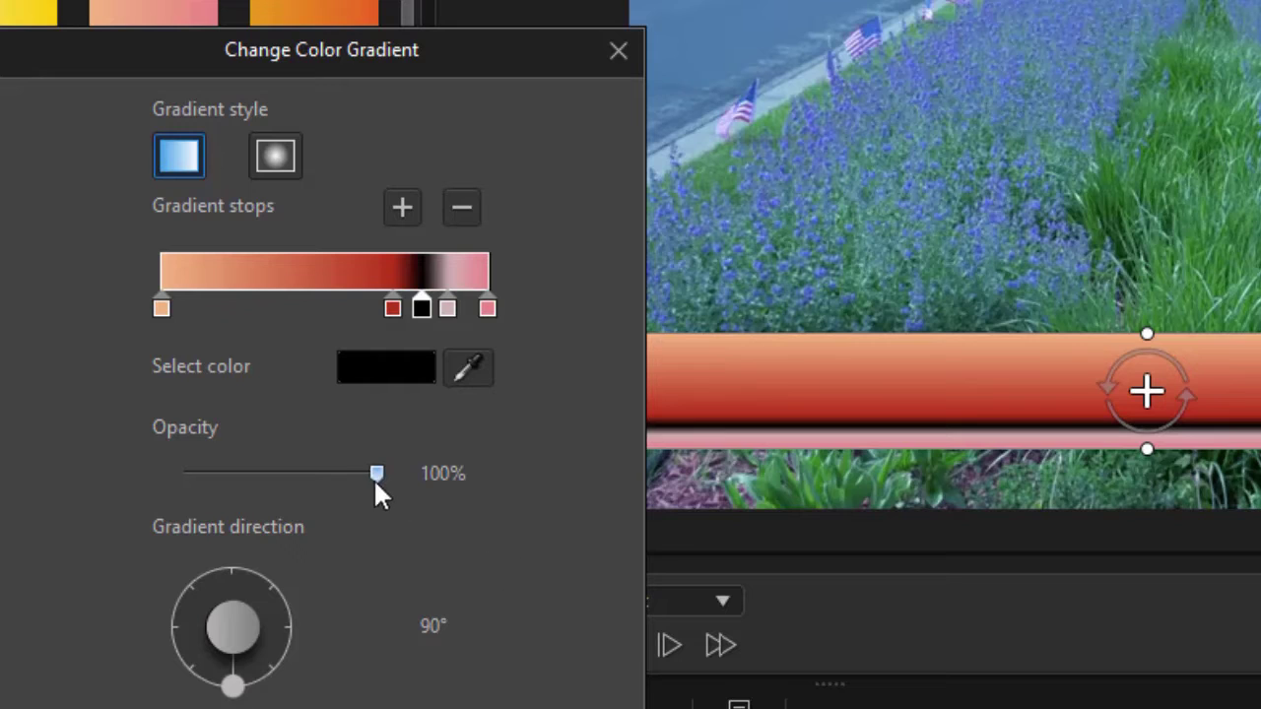
- Lower the red stop's opacity to 66% and the end pink stop's opacity to 64%
click(393, 309)
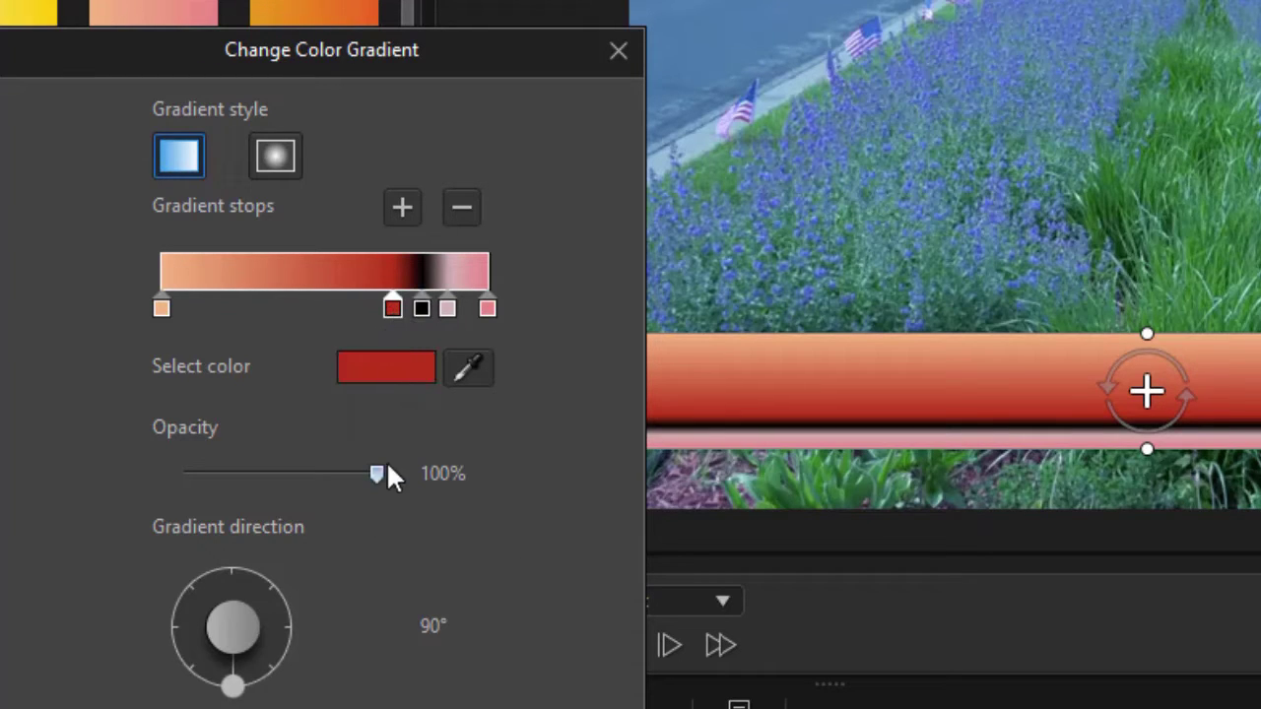
drag(375, 471, 241, 472)
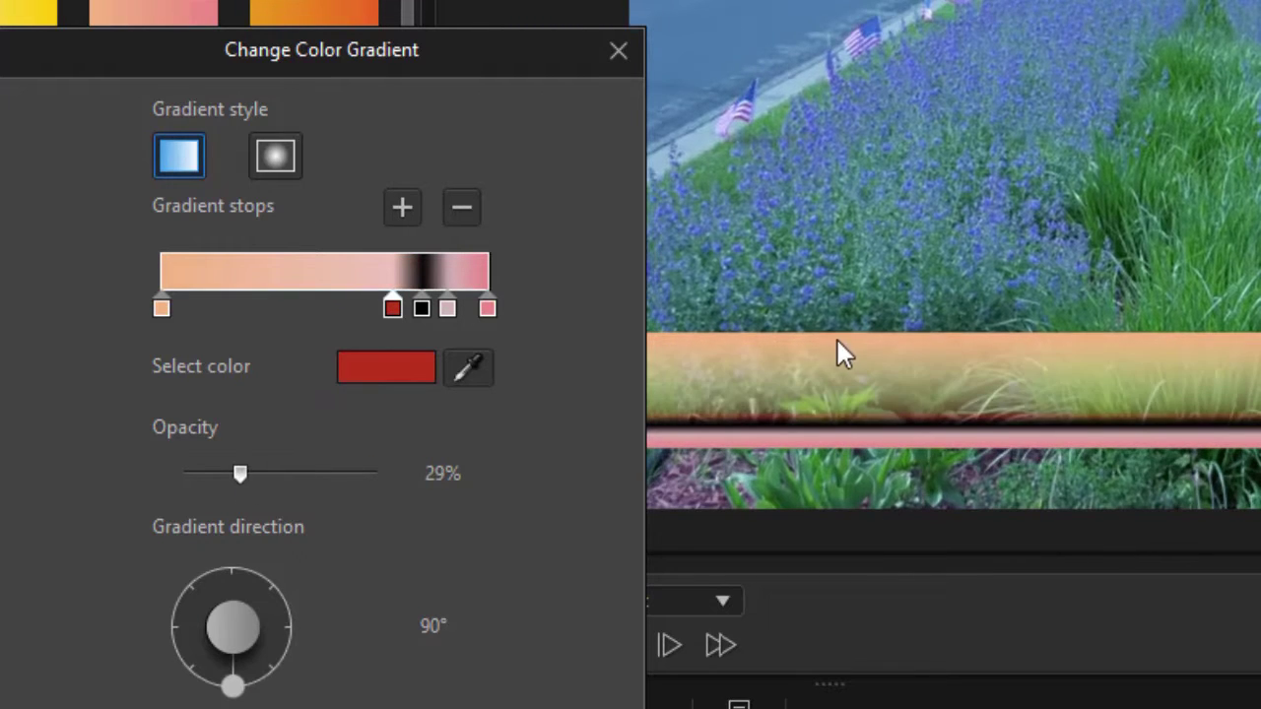
drag(236, 466, 304, 468)
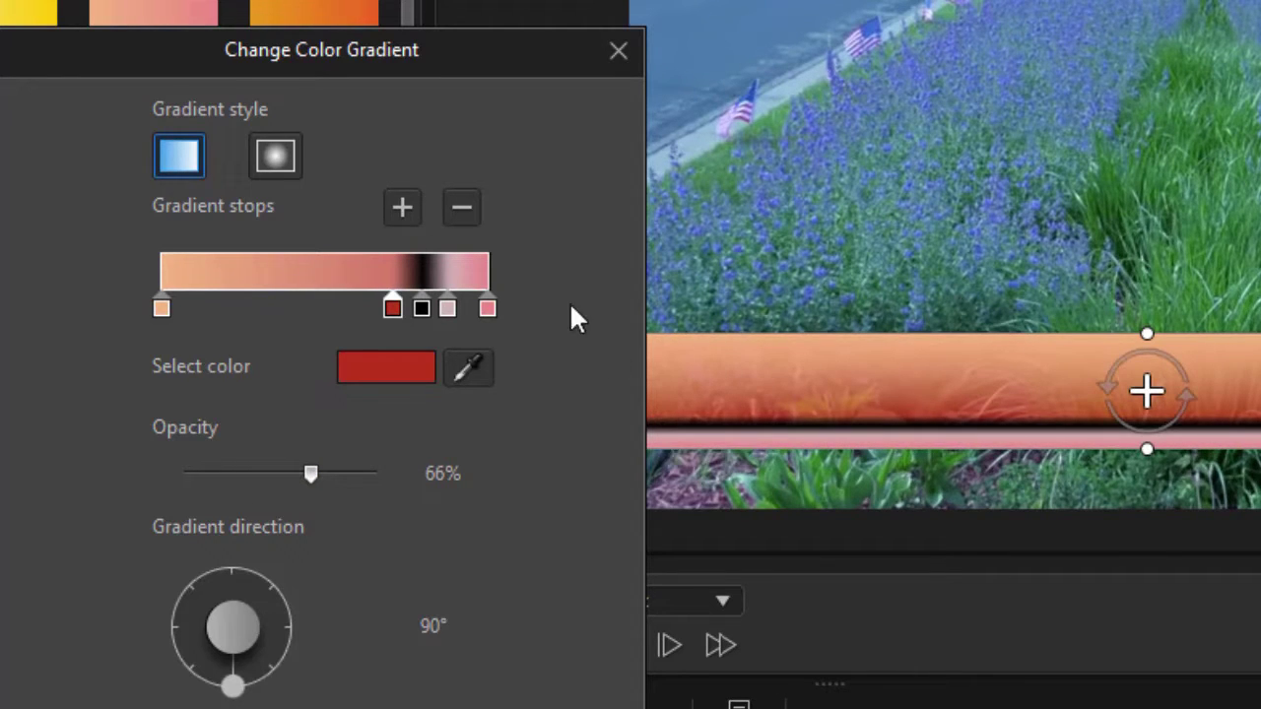
click(487, 307)
drag(373, 475, 310, 472)
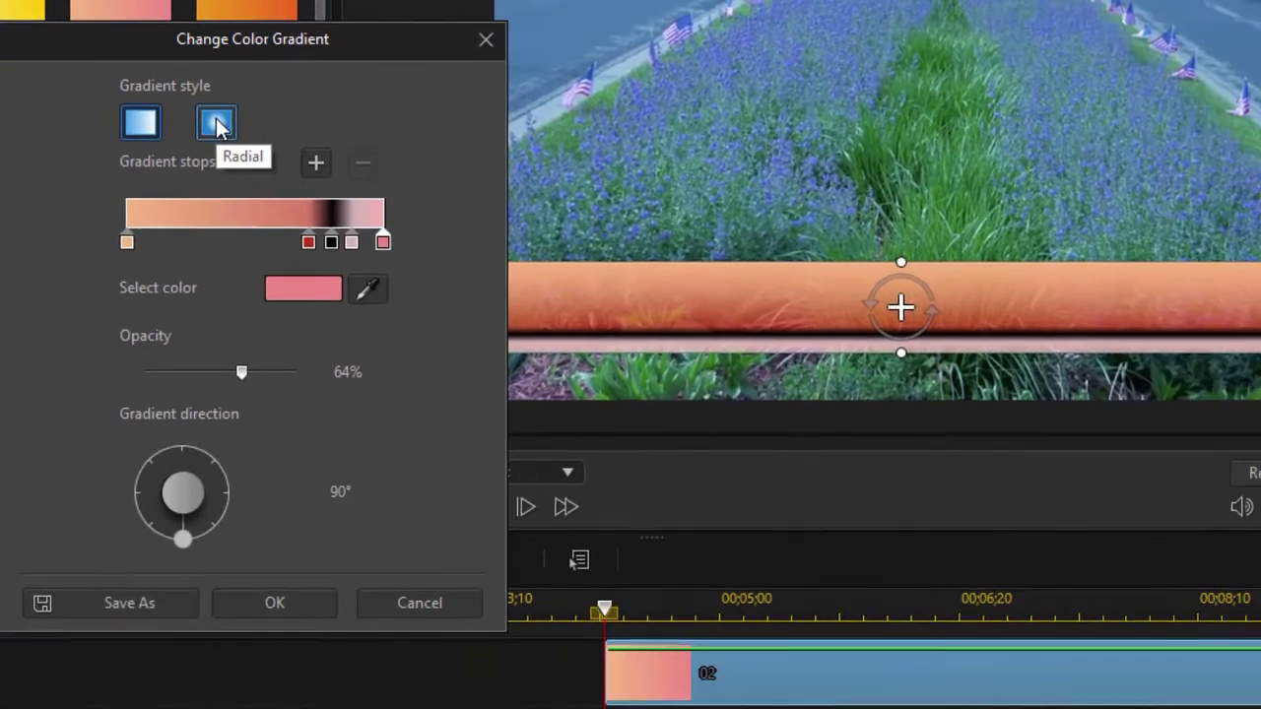
- Apply the radial gradient style to the color board and enlarge it into a taller band placed higher in the frame
click(275, 157)
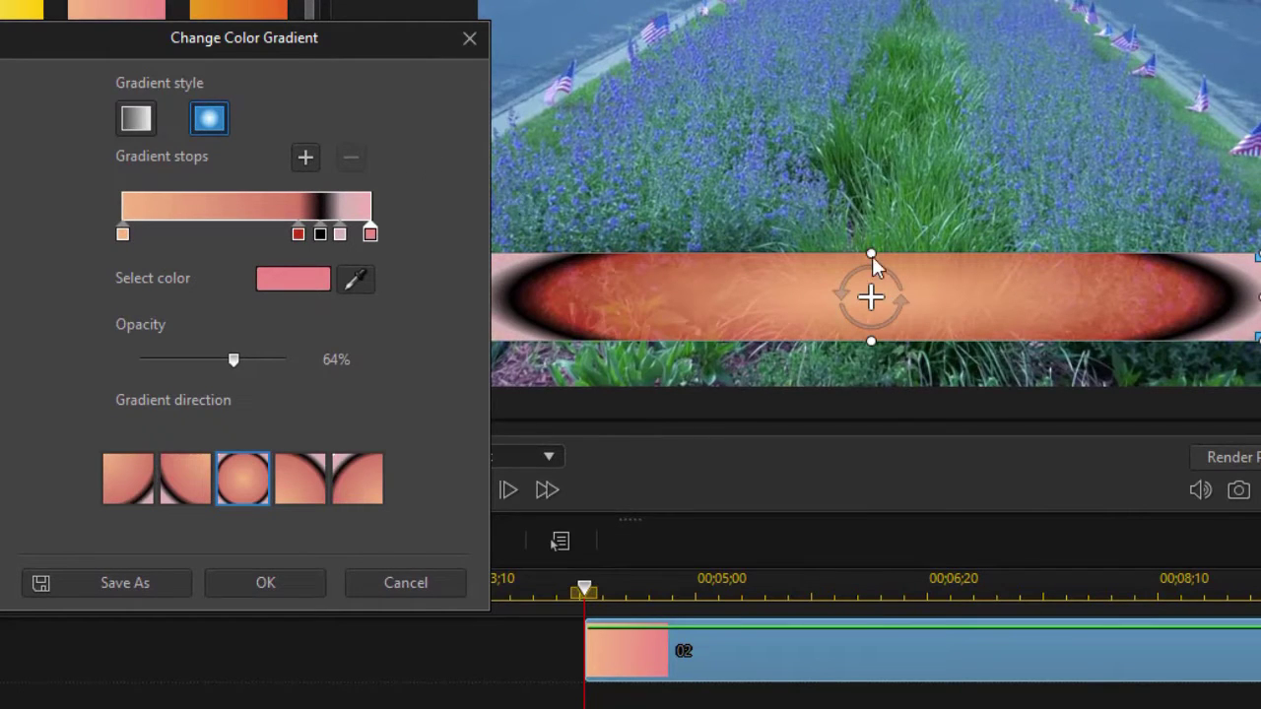
click(291, 589)
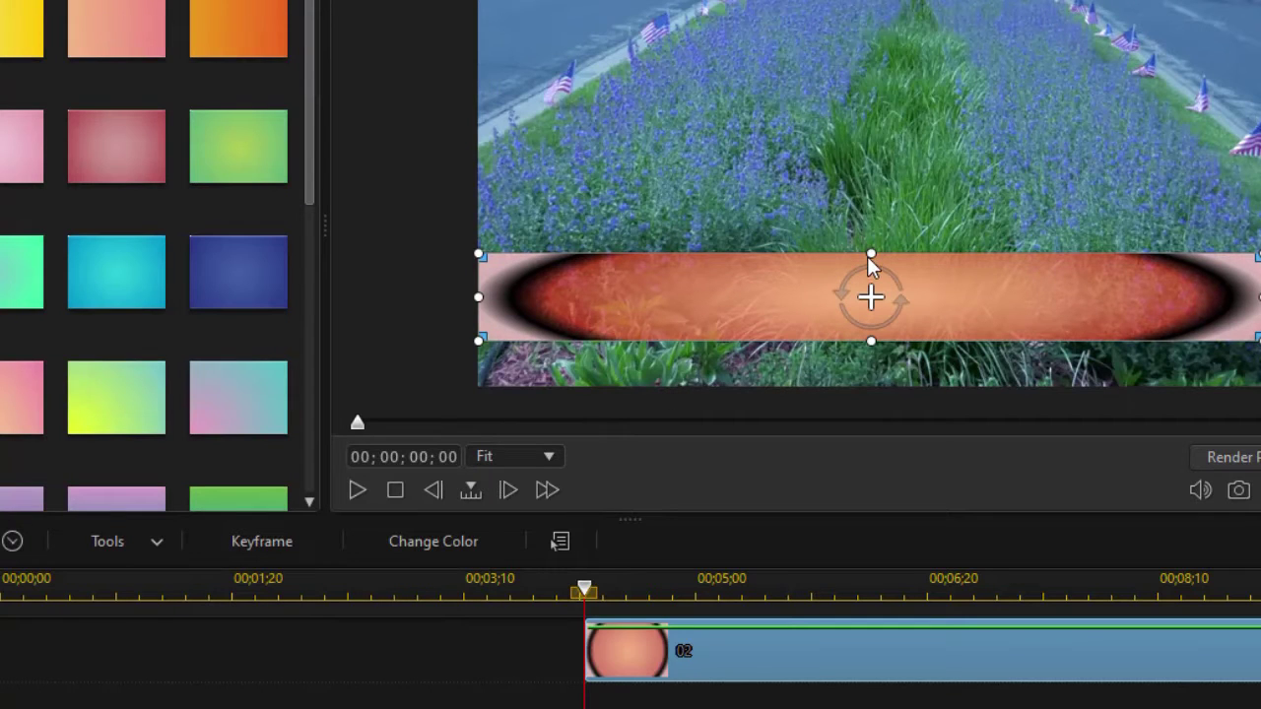
drag(872, 253, 867, 149)
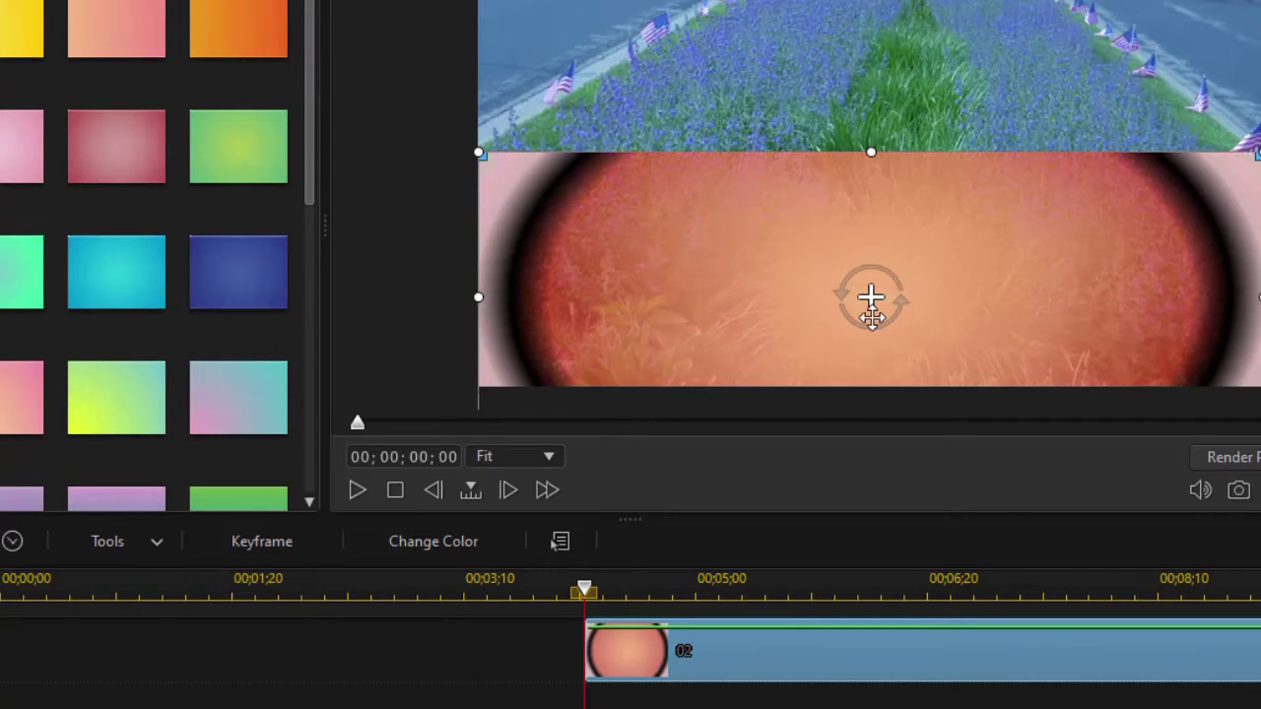
drag(868, 295, 869, 194)
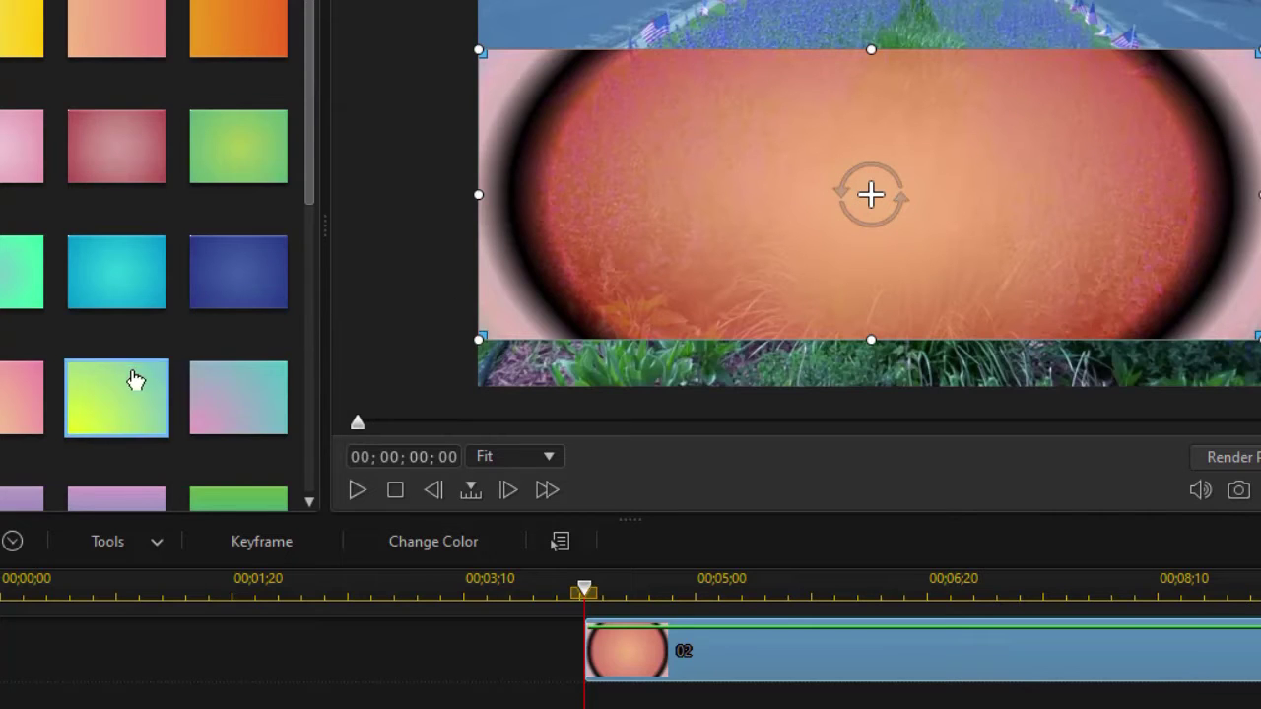
- Lower the end pink stop's opacity to 8% and shift the red, black and pale pink stops toward the gradient's start
click(445, 554)
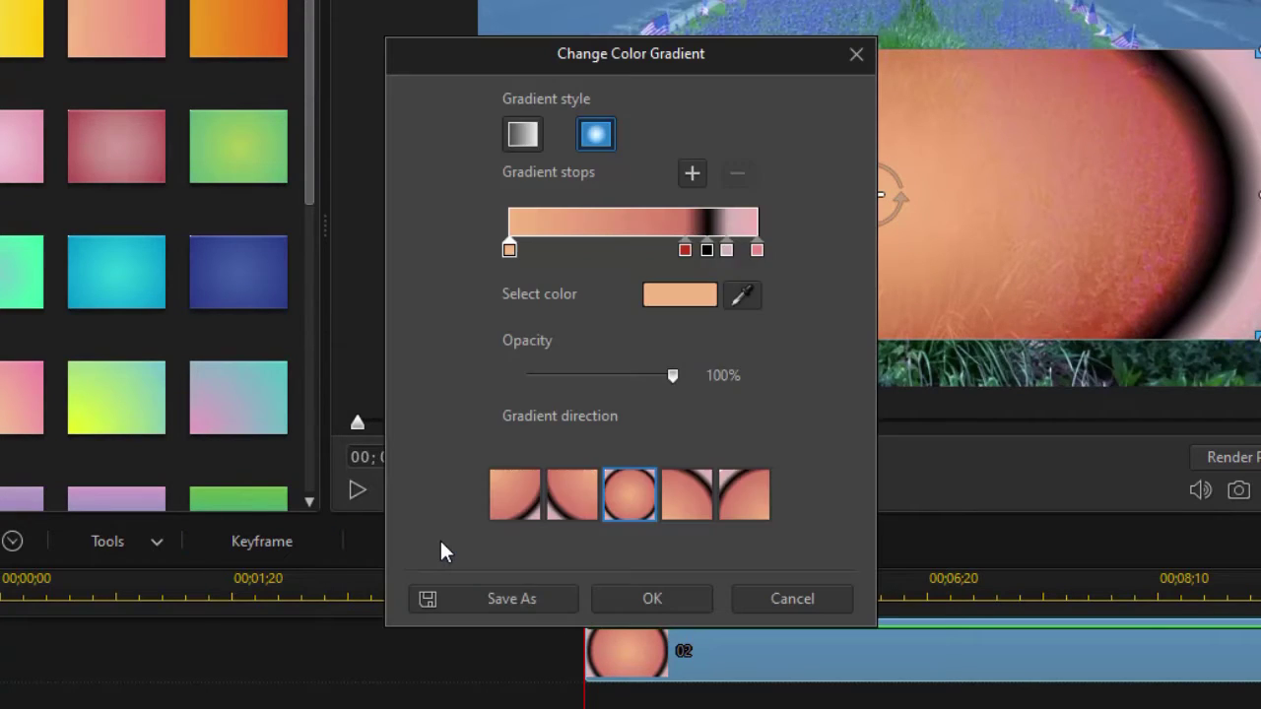
drag(641, 56, 239, 2)
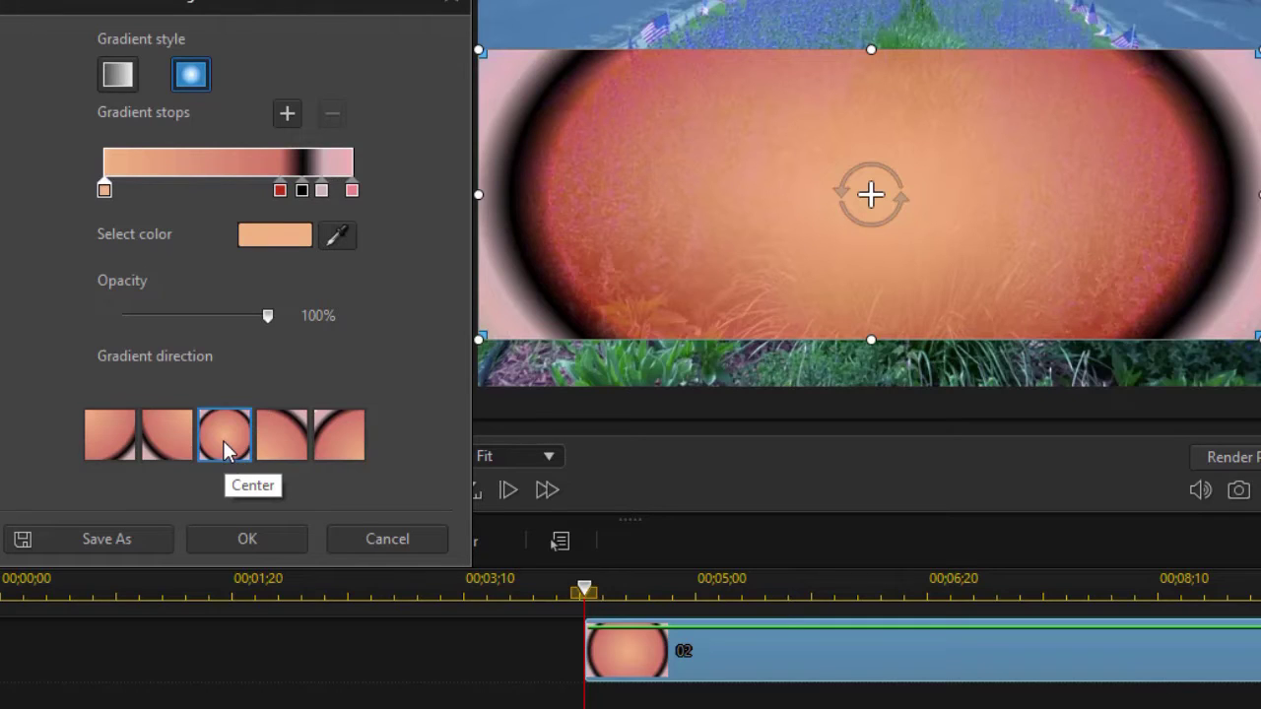
click(352, 189)
drag(267, 315, 149, 315)
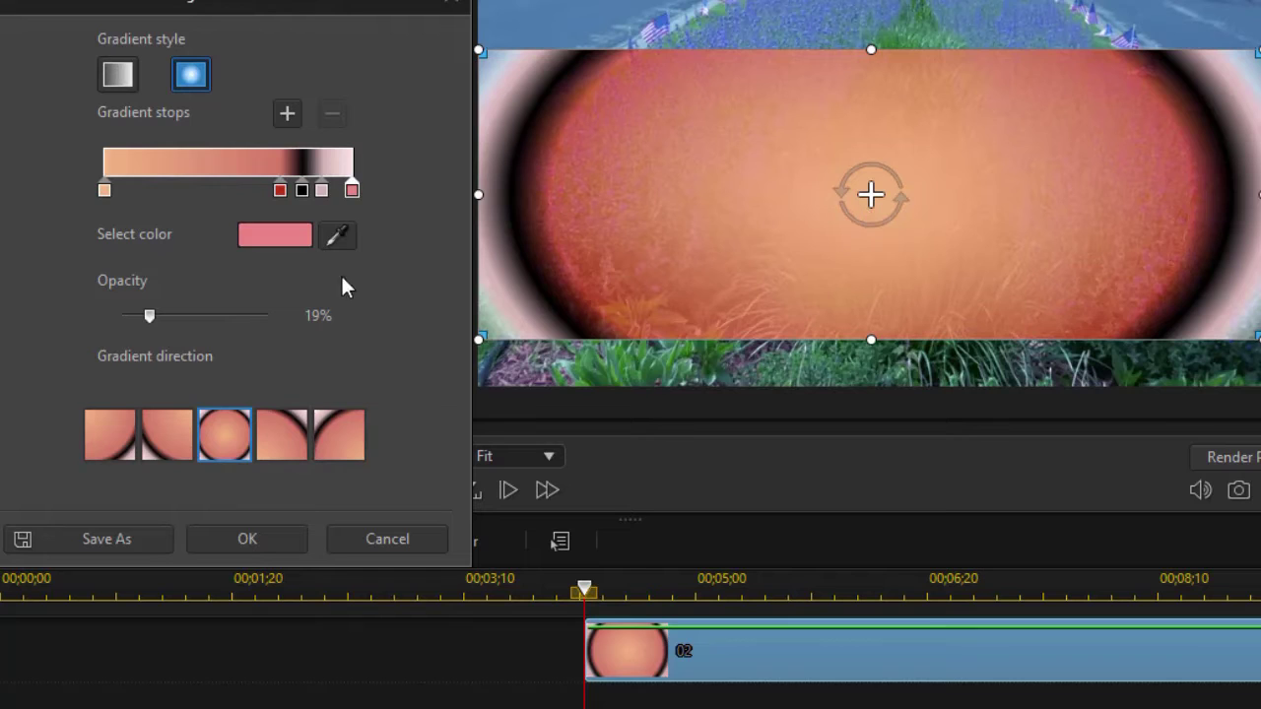
drag(149, 316, 133, 317)
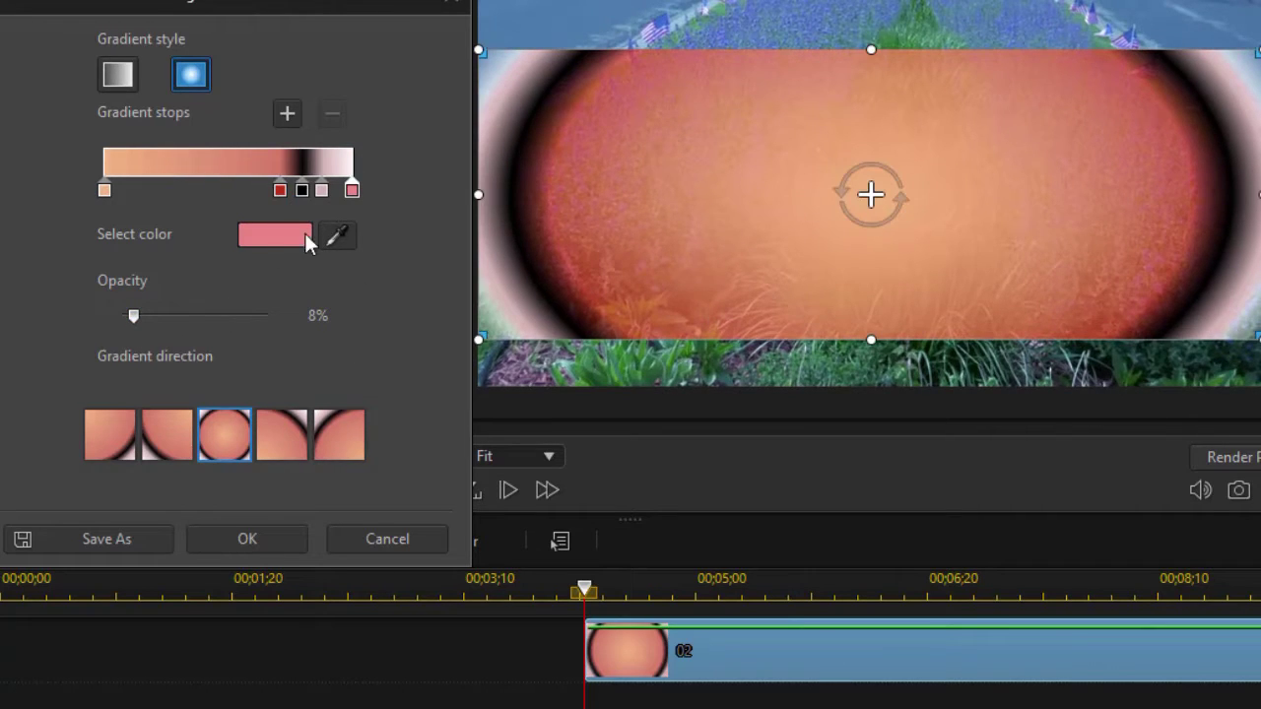
click(280, 191)
mouse_move(280, 191)
mouse_down()
mouse_move(203, 194)
mouse_move(301, 191)
mouse_move(253, 201)
mouse_move(293, 203)
mouse_move(283, 209)
mouse_up()
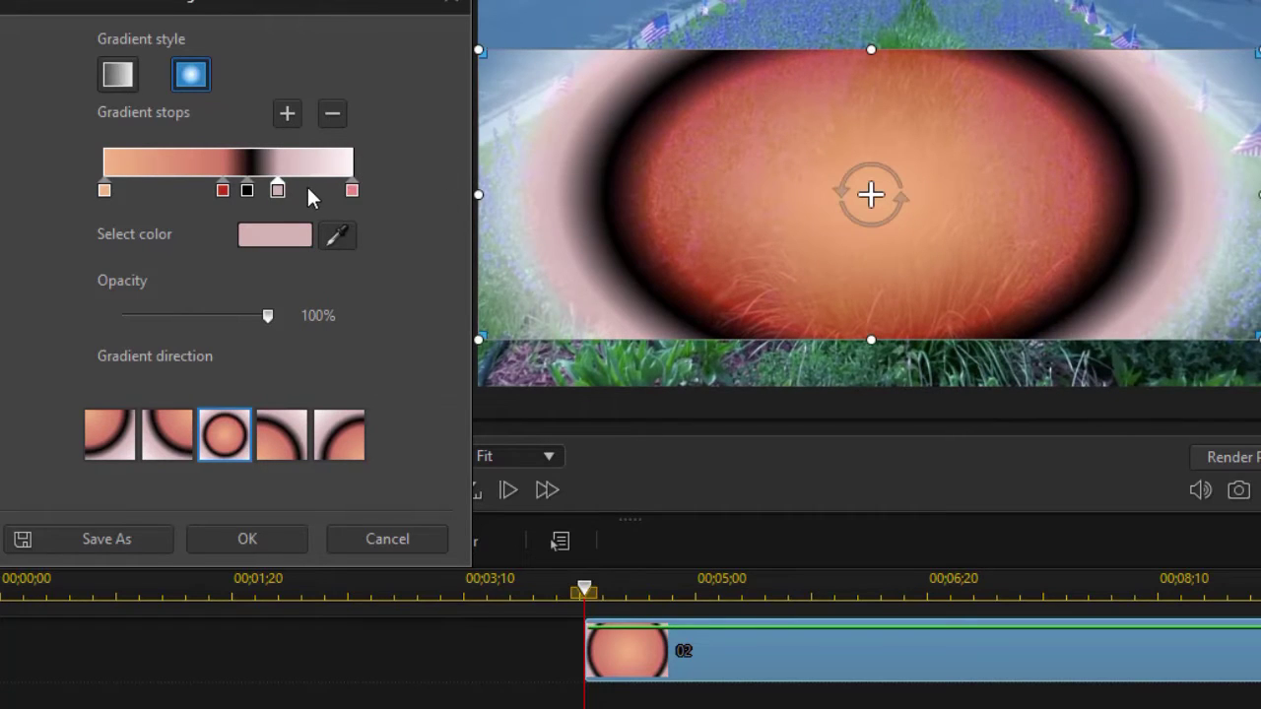
- Add a gradient stop between the pale pink and end pink stops, color it yellow FFFF00 and set its opacity to 100%
click(316, 193)
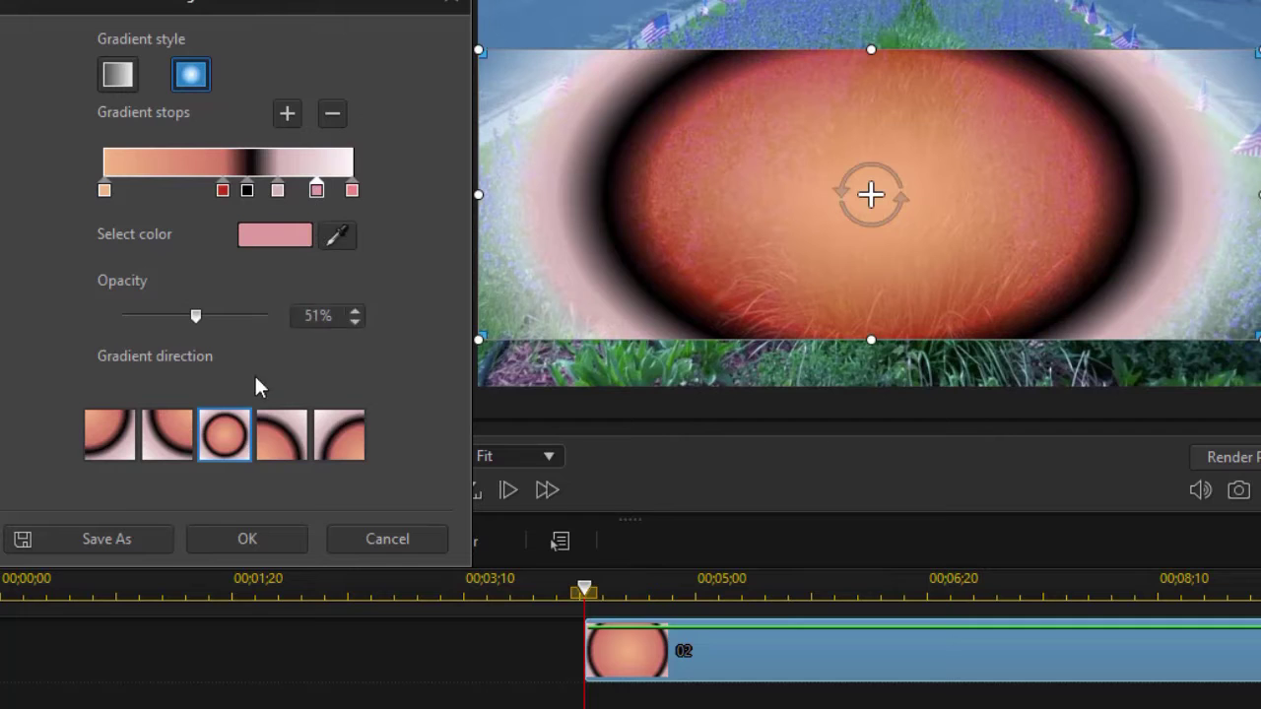
click(277, 233)
click(271, 157)
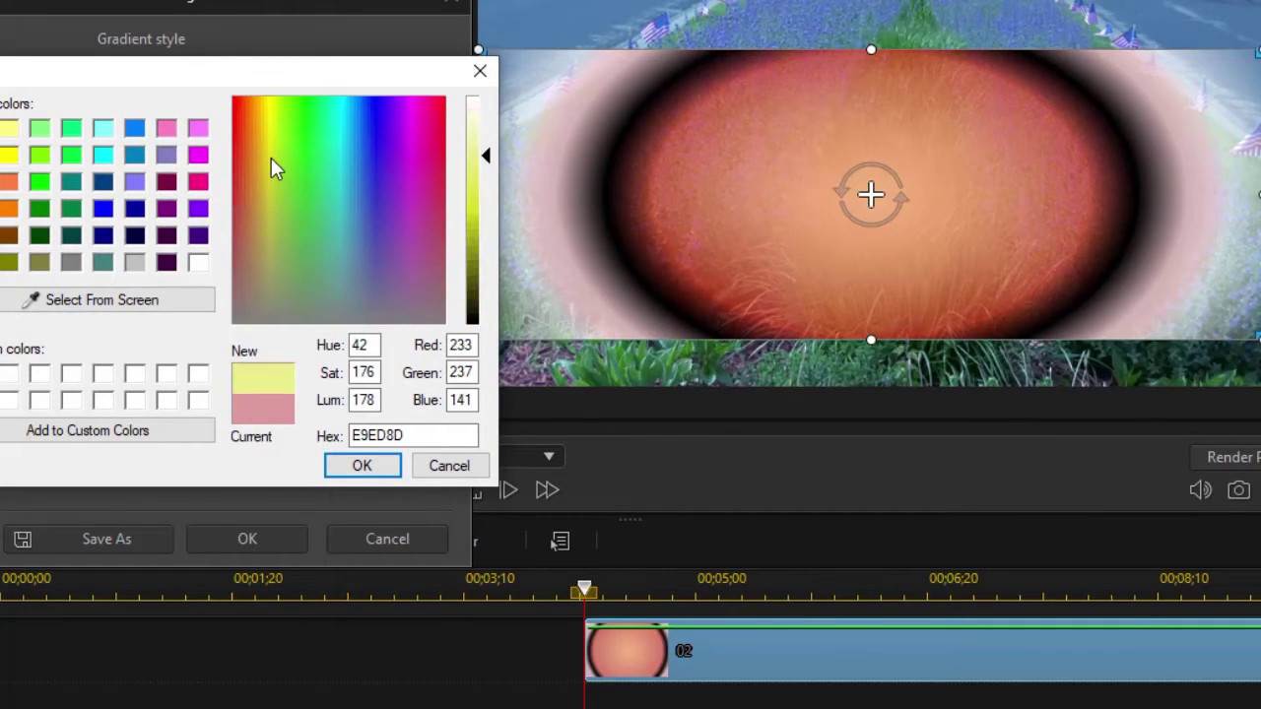
click(12, 158)
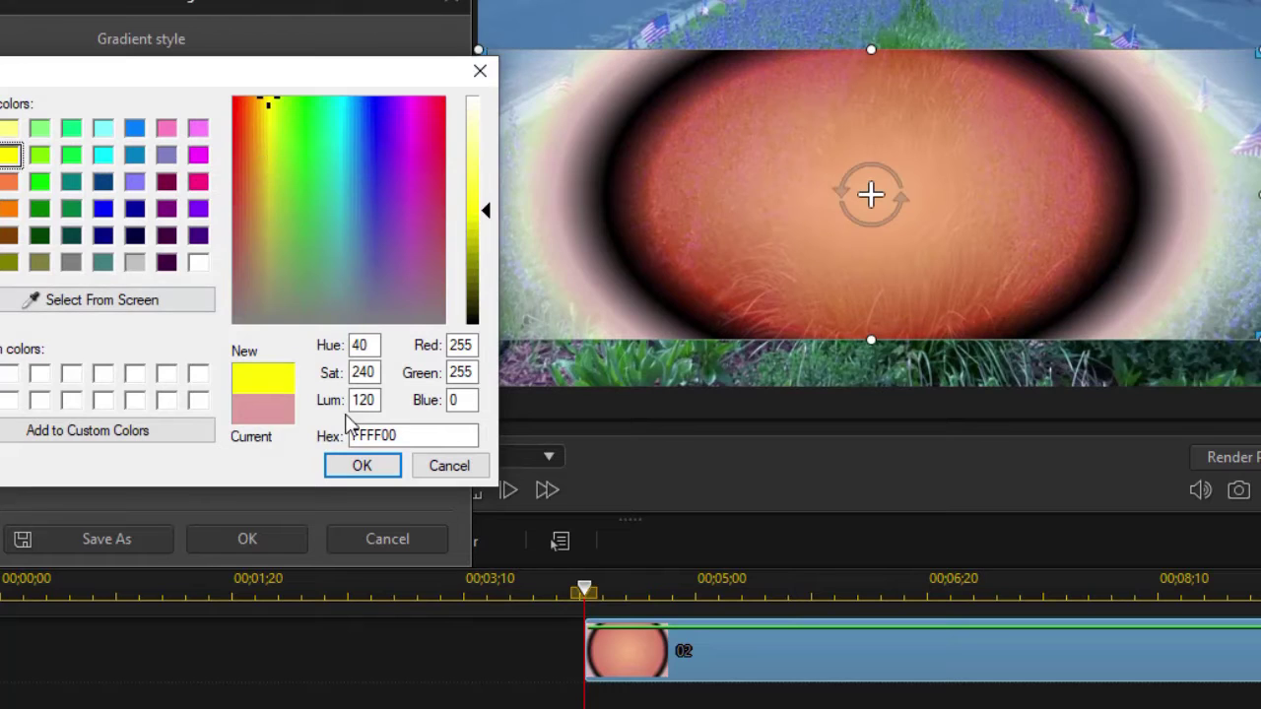
click(365, 465)
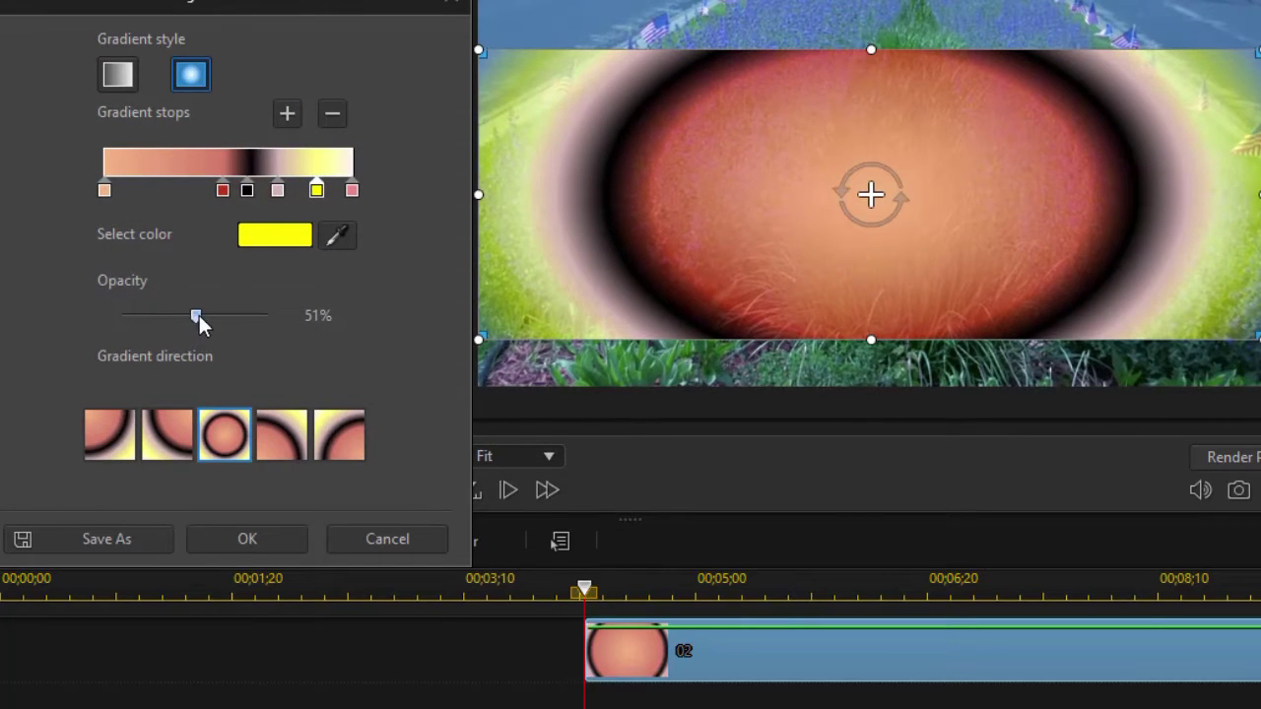
drag(199, 316, 328, 322)
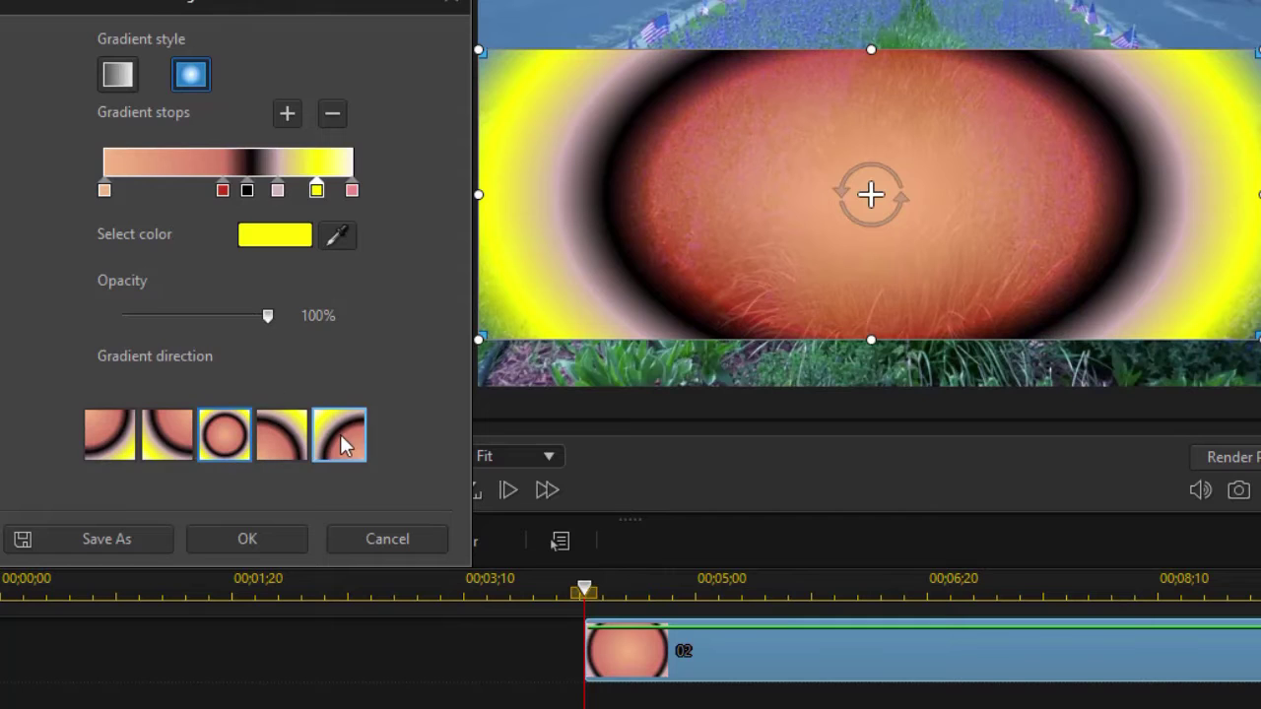
- Try the corner directions of the radial gradient and apply the color board with the Center direction
click(89, 410)
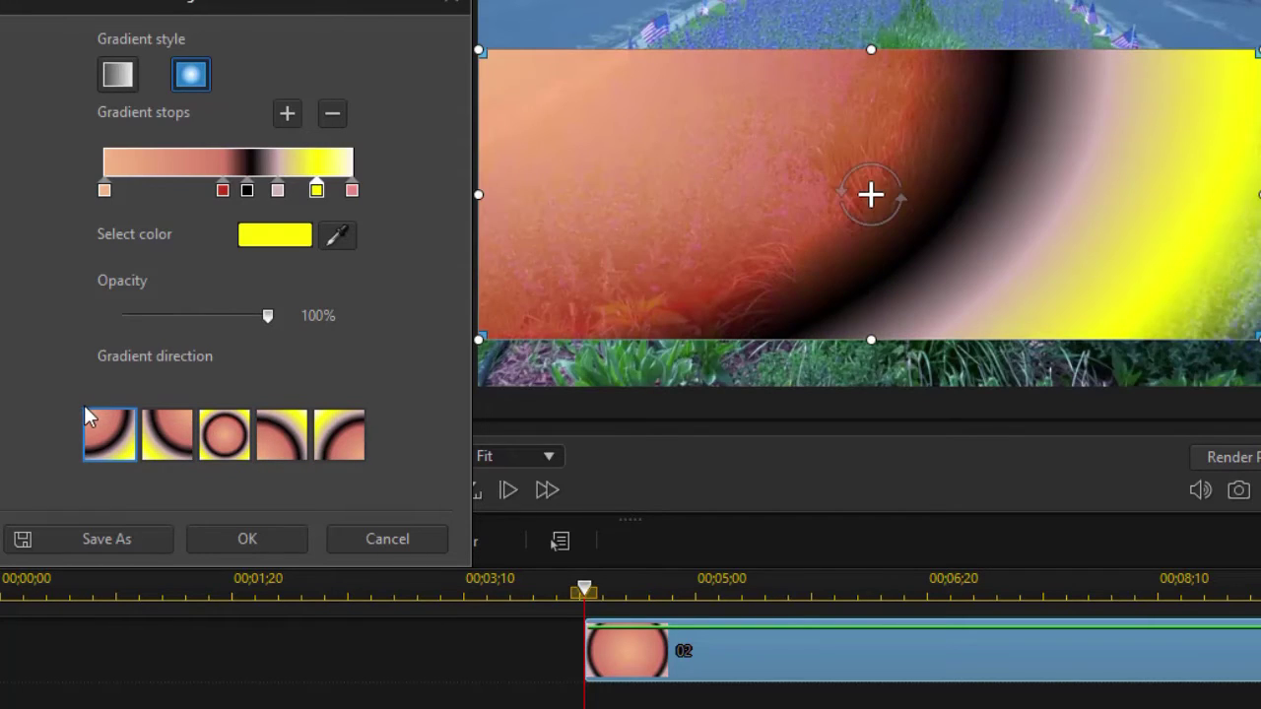
click(165, 426)
click(259, 448)
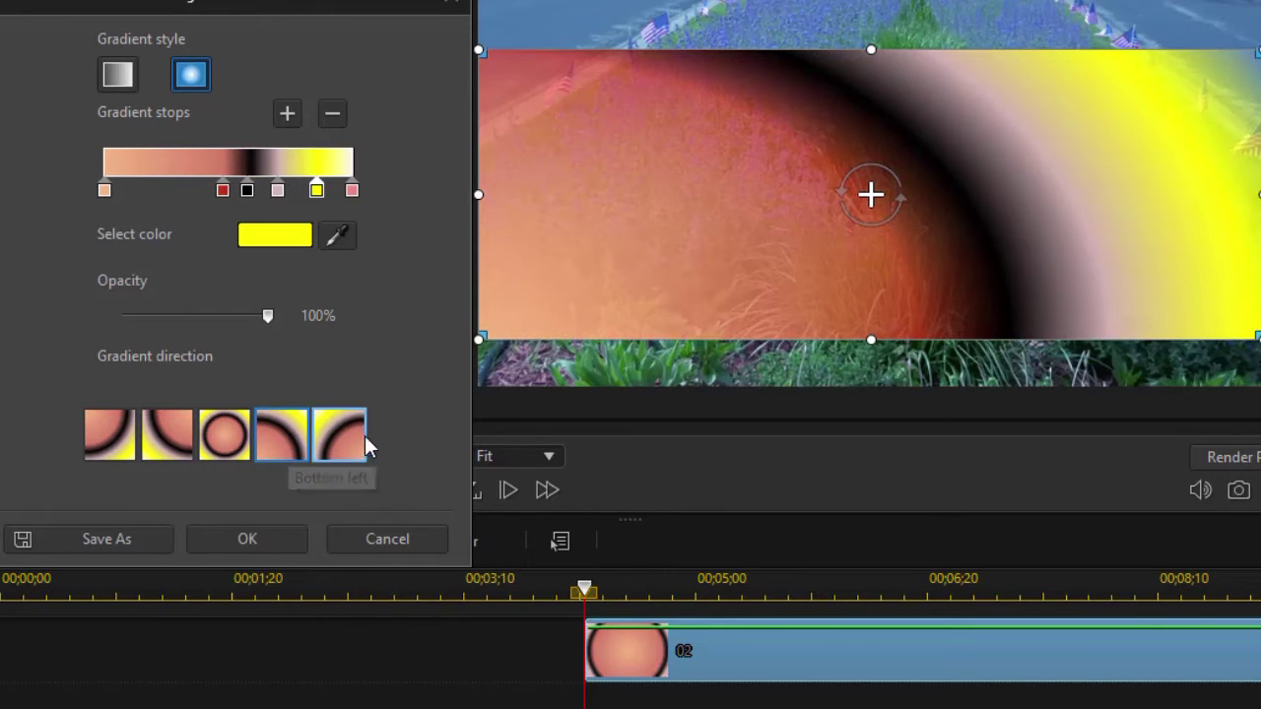
click(342, 435)
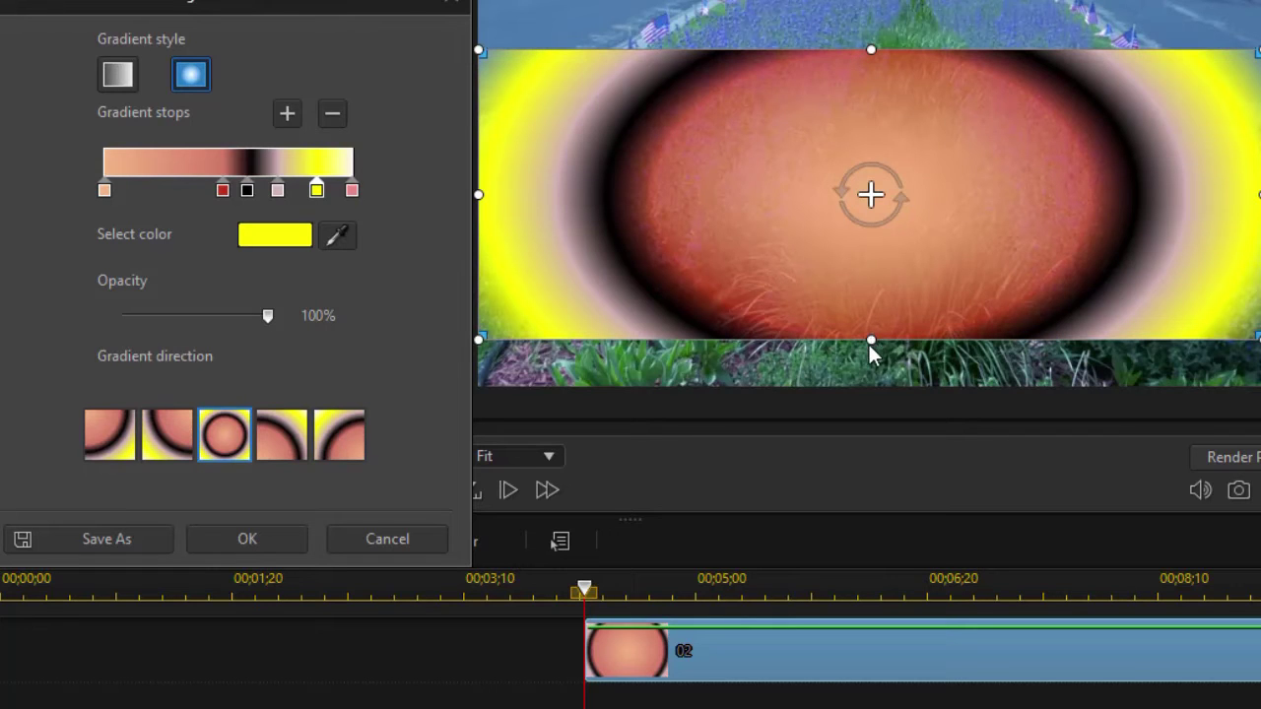
click(293, 539)
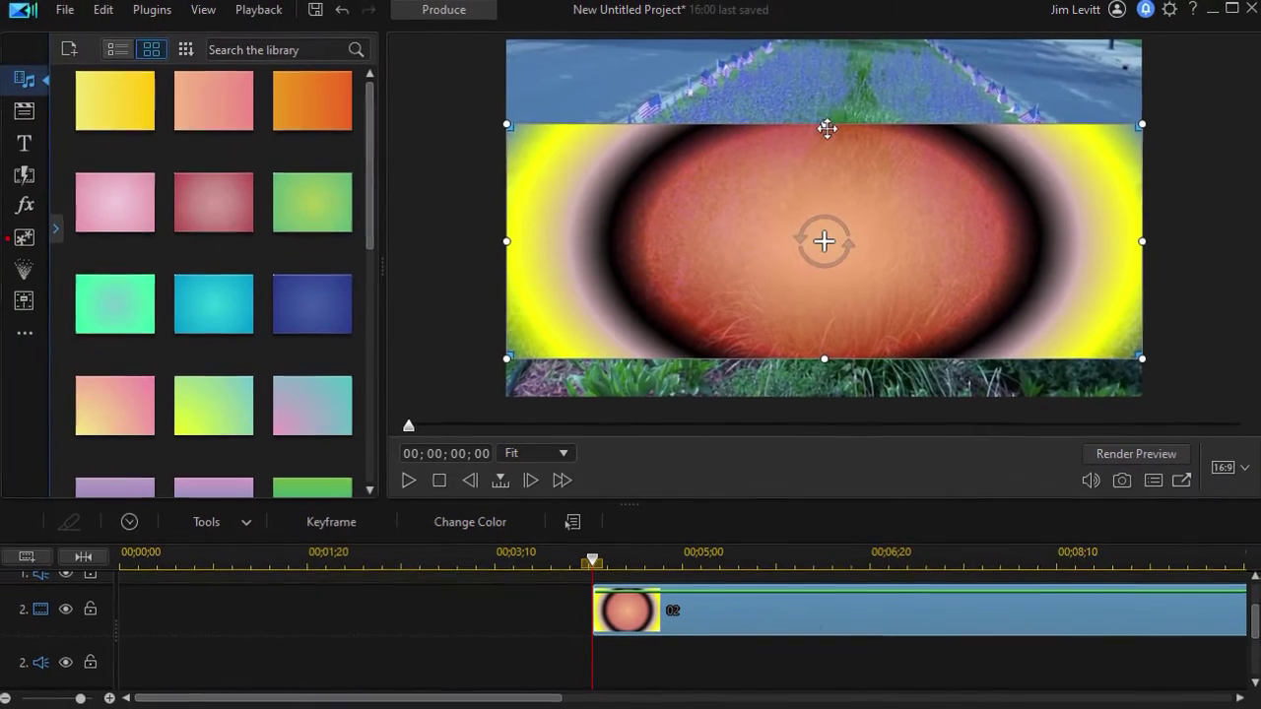
- Move the color board to the lower part of the frame and save its gradient as a custom template named test2
drag(872, 51, 872, 154)
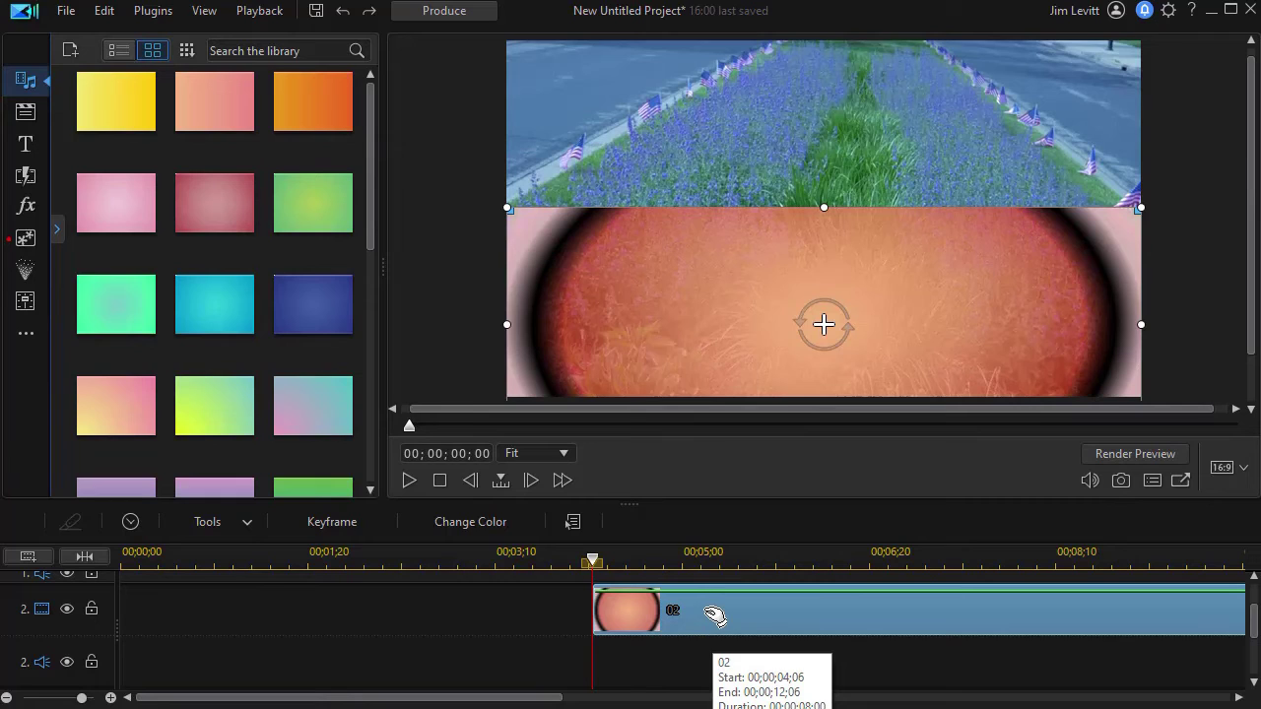
click(514, 523)
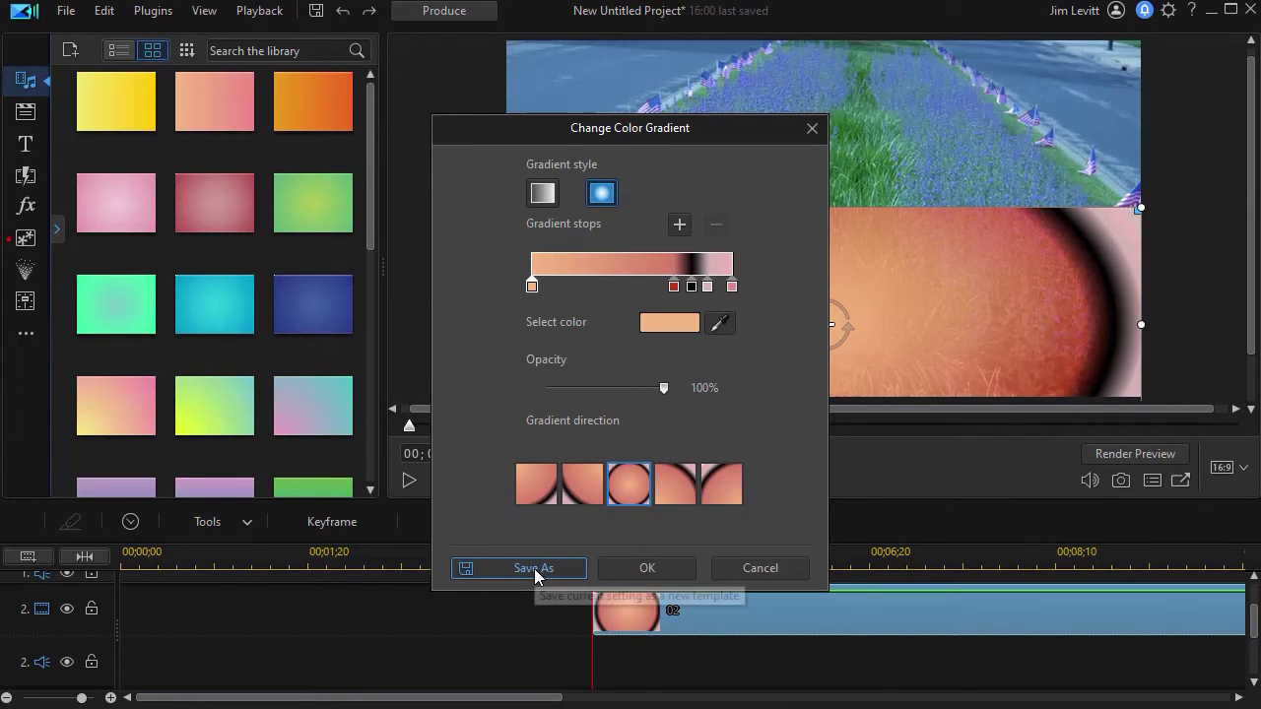
click(533, 570)
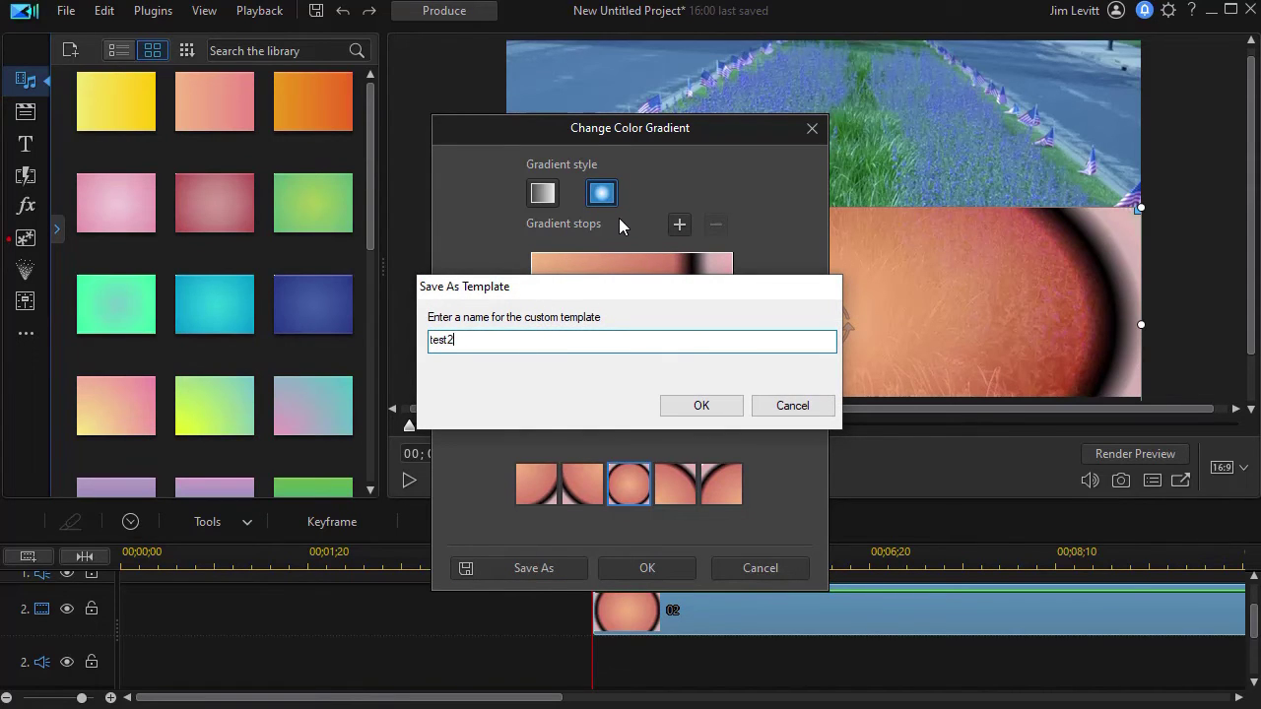
click(702, 406)
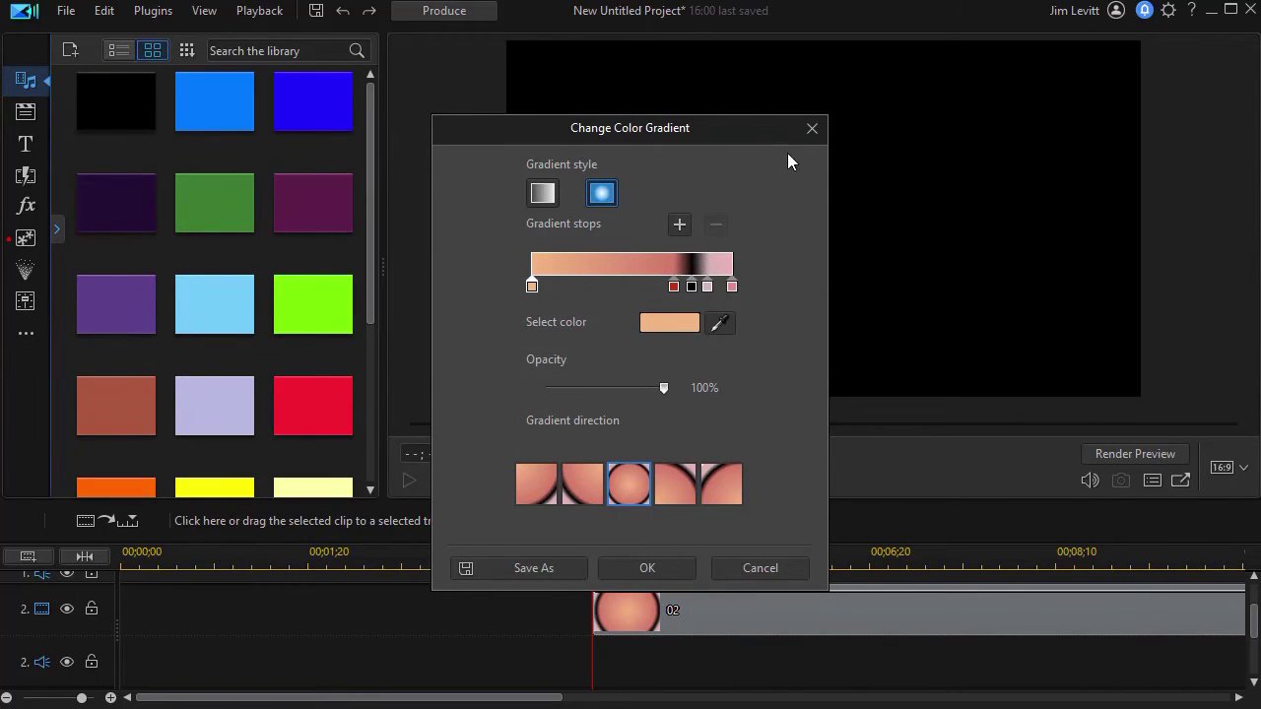
click(811, 129)
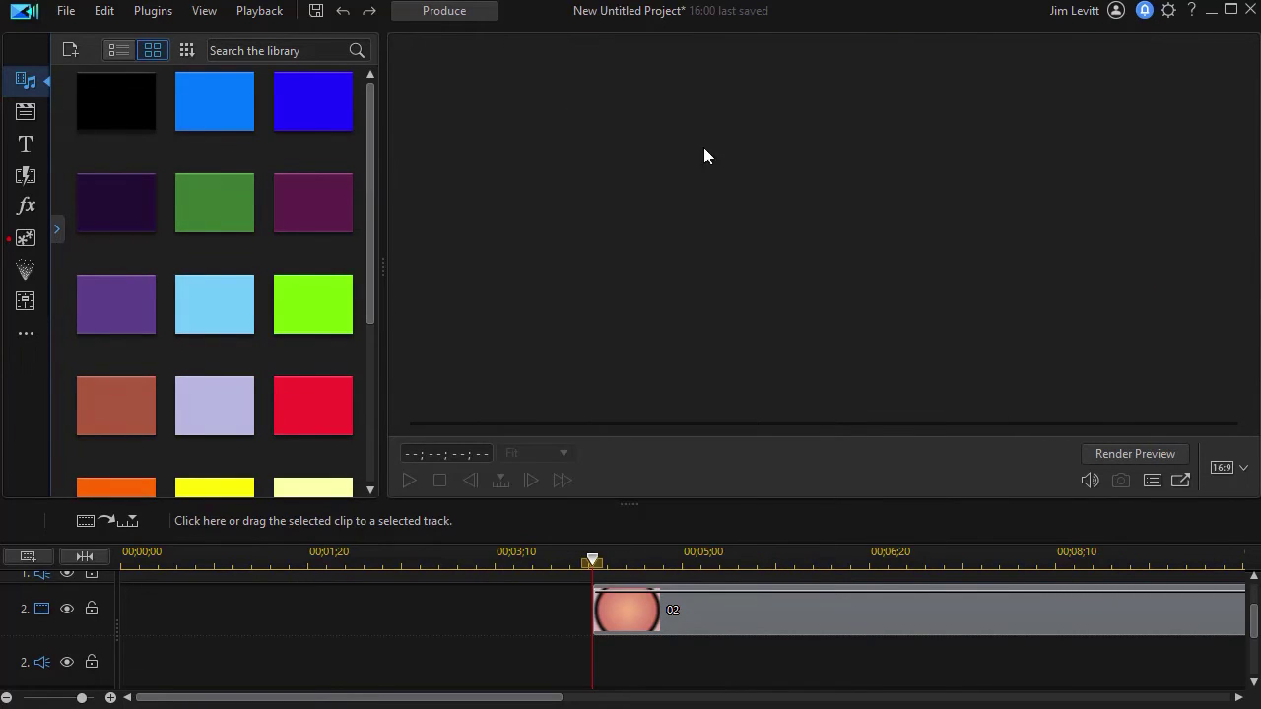
- Replace the color board on track 2 with the test2 template from the Custom color boards
click(57, 229)
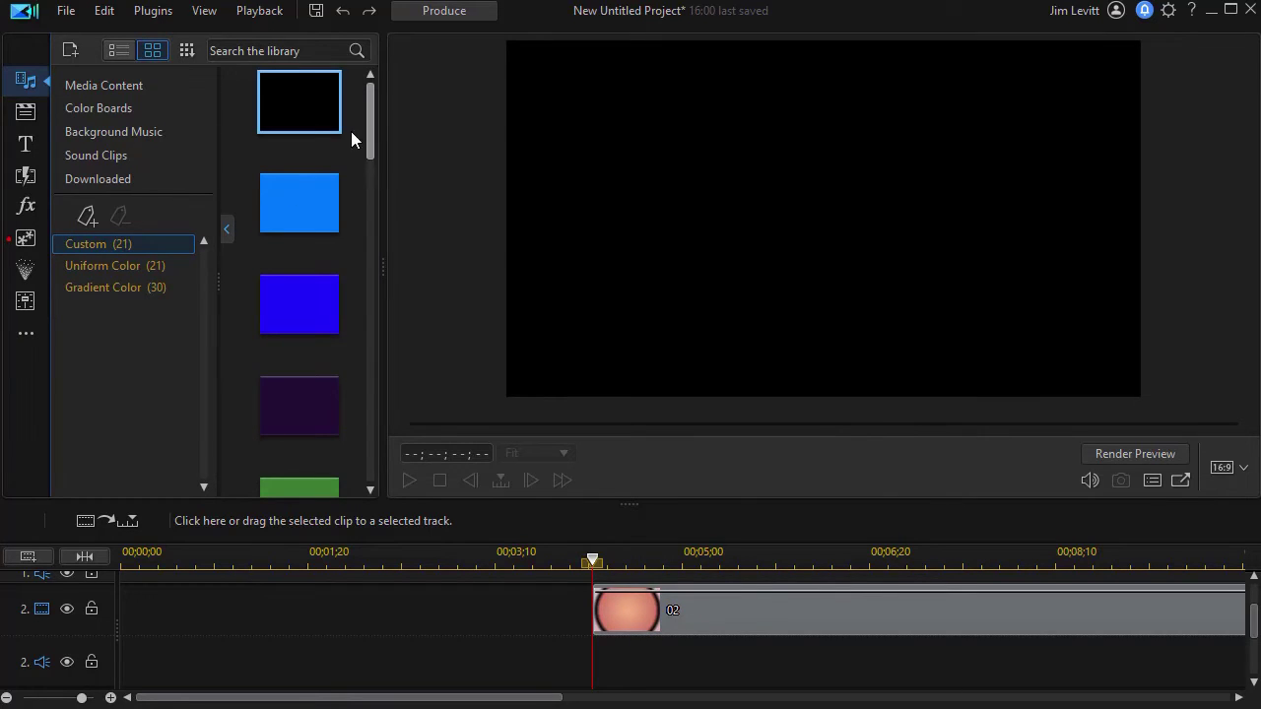
drag(364, 140, 349, 474)
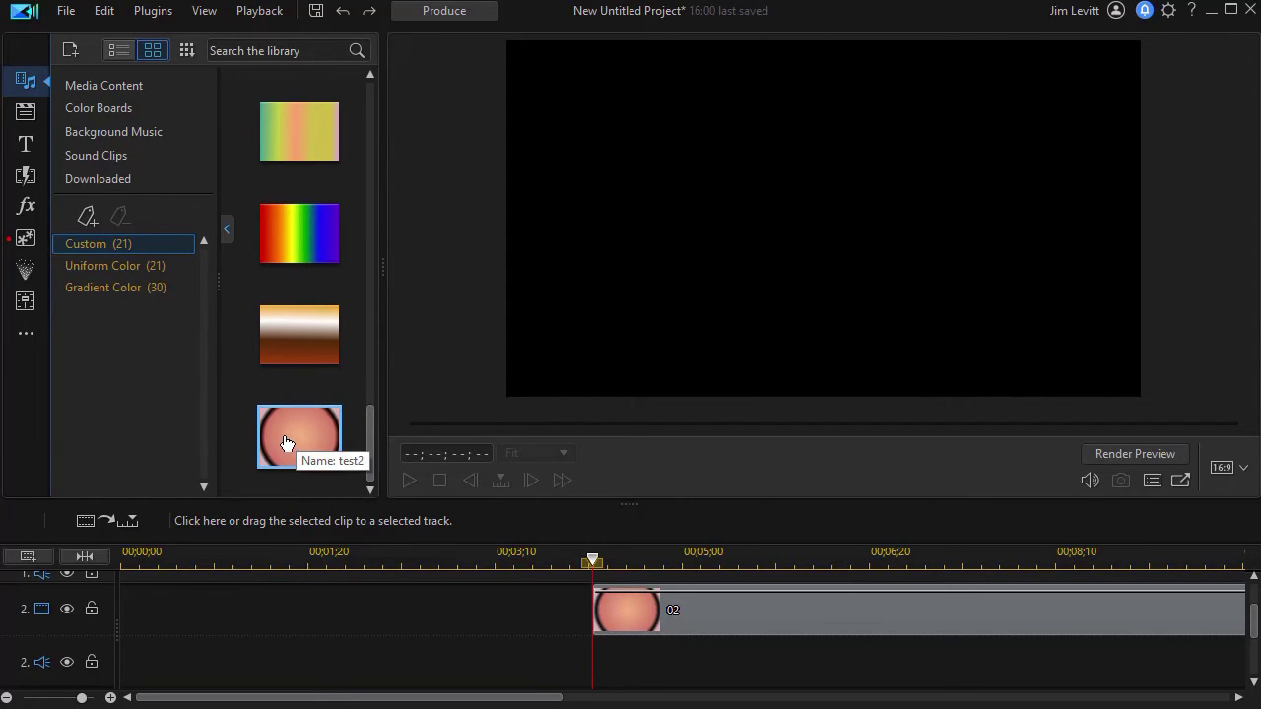
click(734, 611)
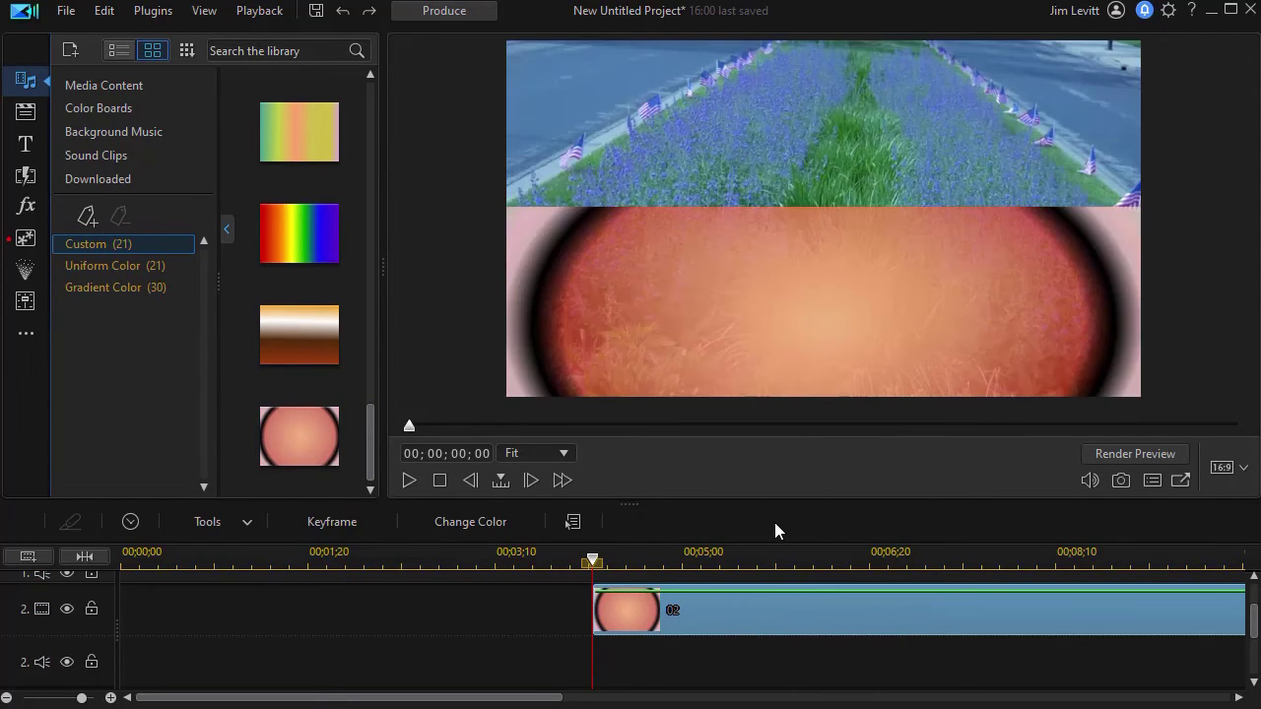
key(Delete)
drag(313, 437, 593, 613)
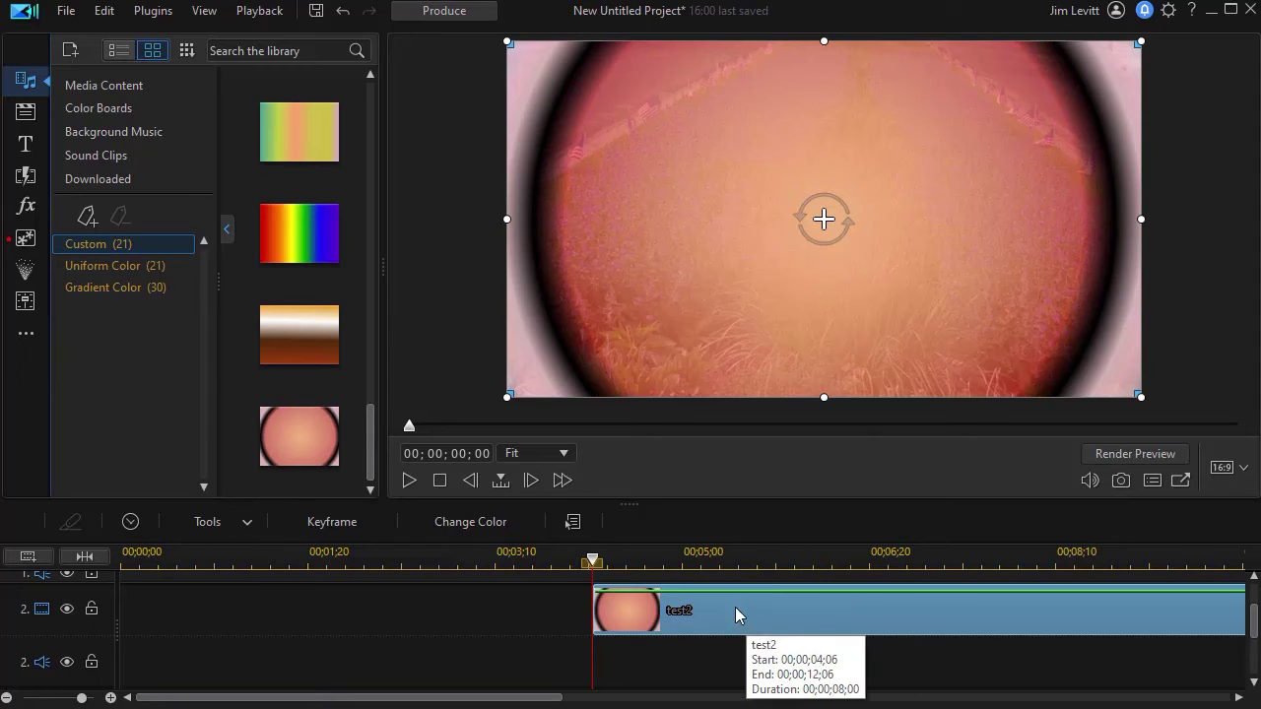
- Replace the test2 board on track 2 with the custom test board and shrink it to a narrow band low in the frame
key(Delete)
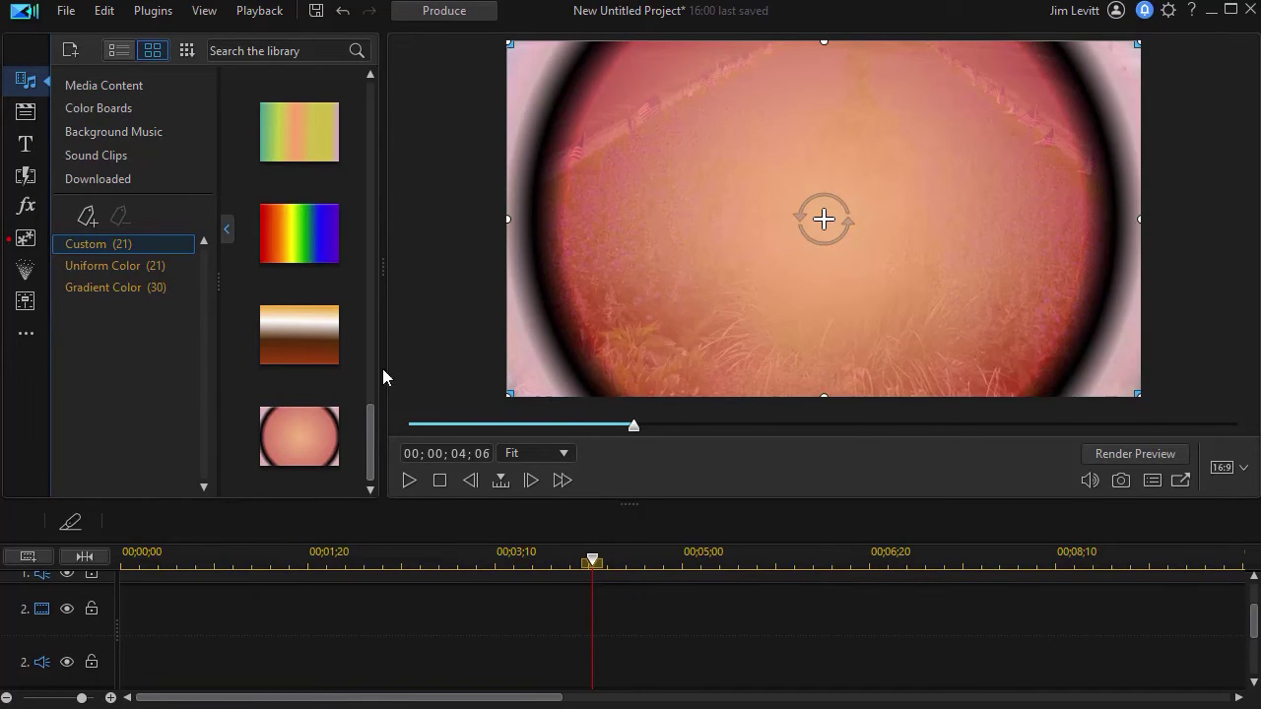
drag(298, 333, 591, 625)
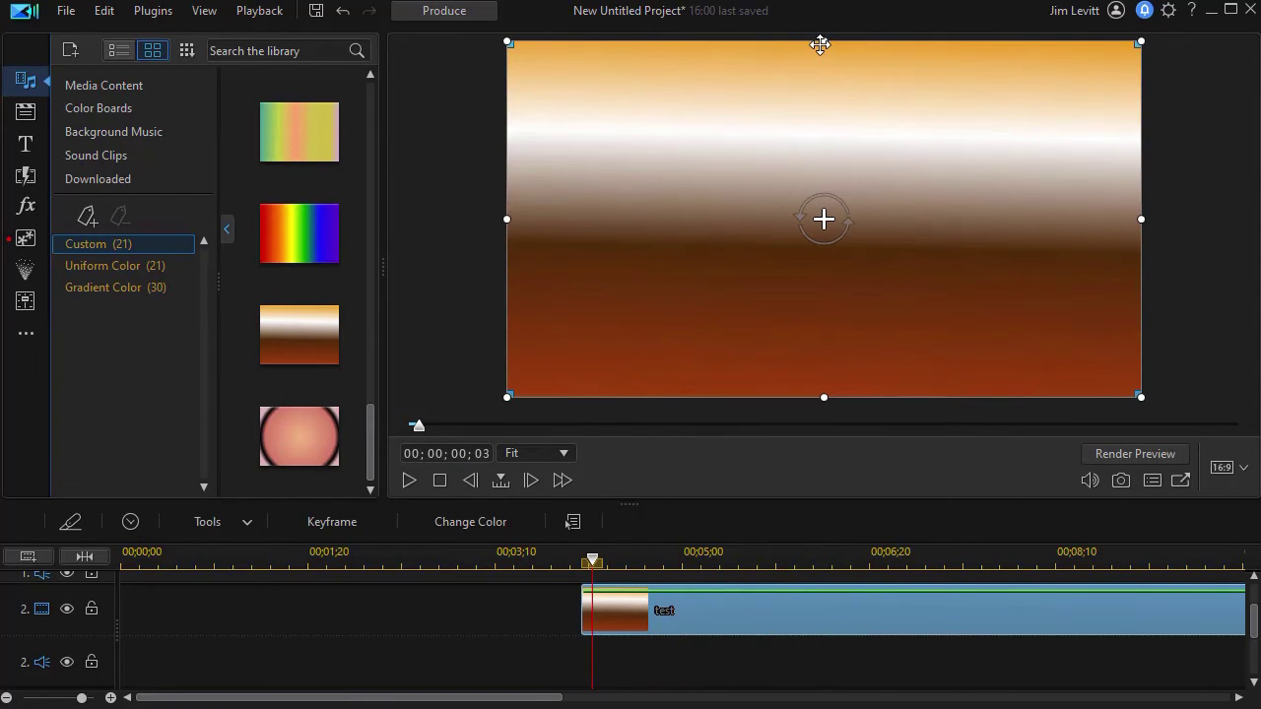
drag(824, 42, 768, 318)
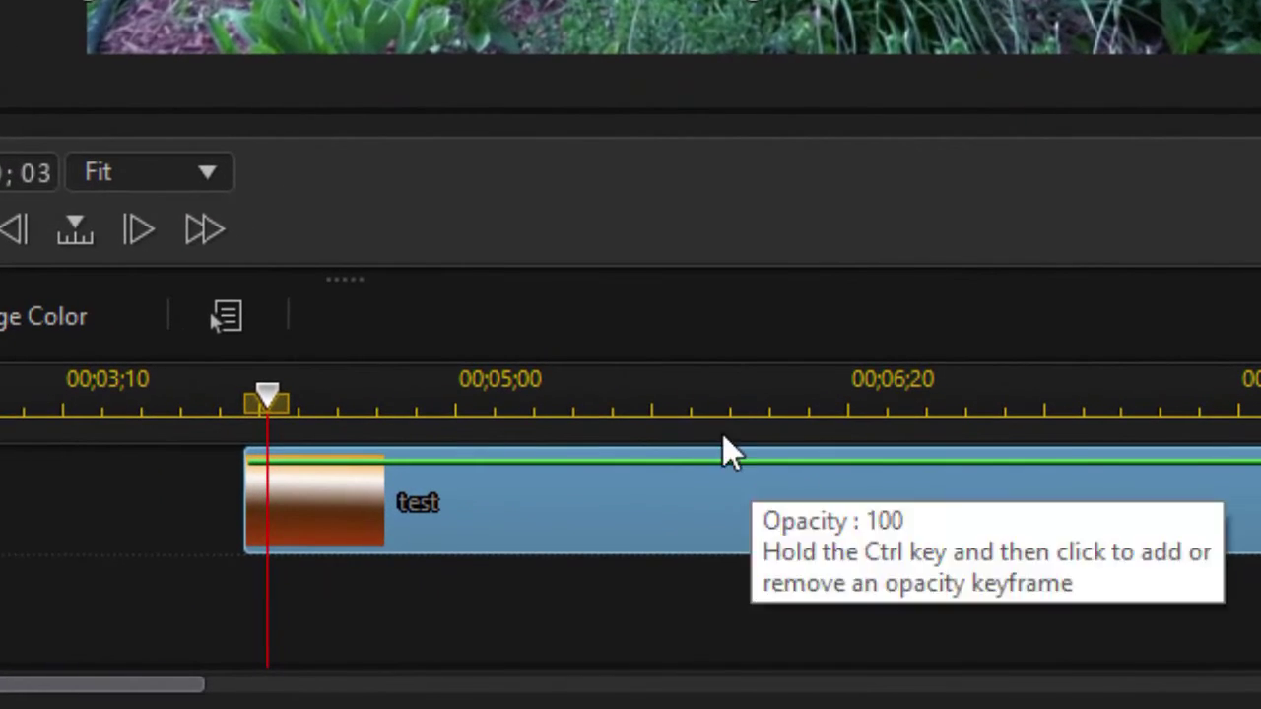
- Try the whole test clip at 66 opacity and raise it back to nearly full opacity
drag(681, 467, 680, 494)
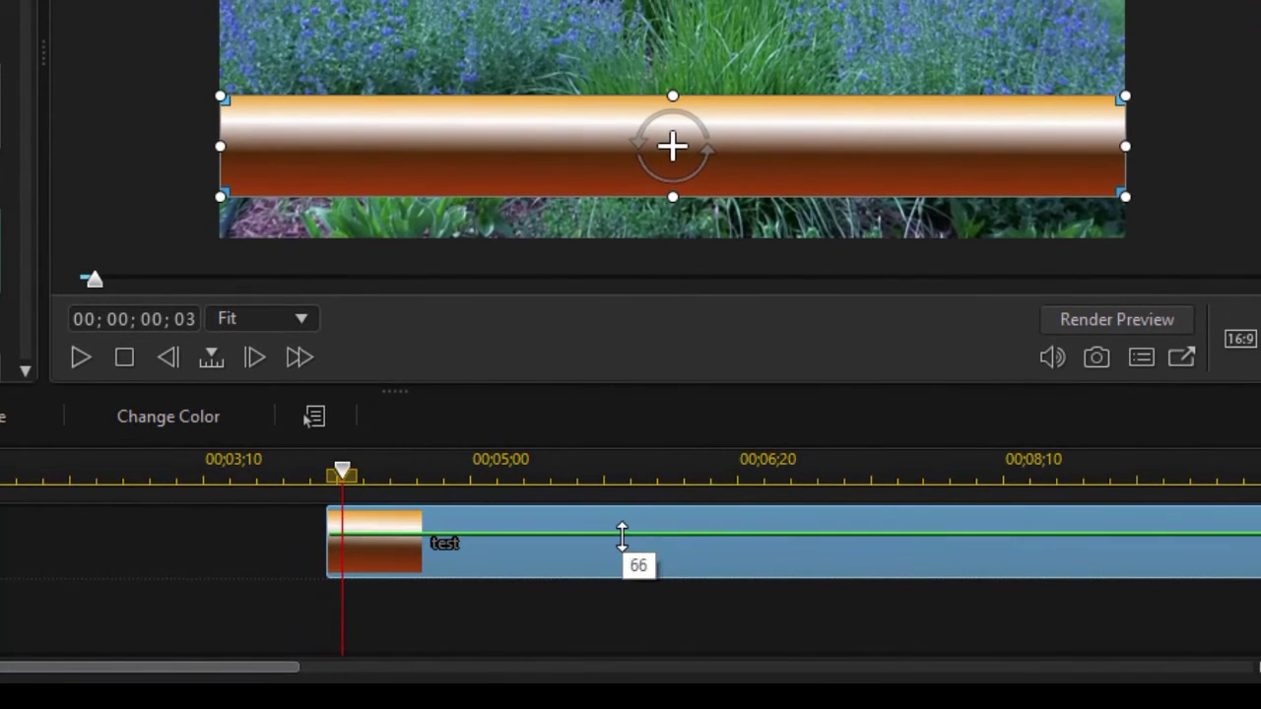
drag(622, 536, 610, 507)
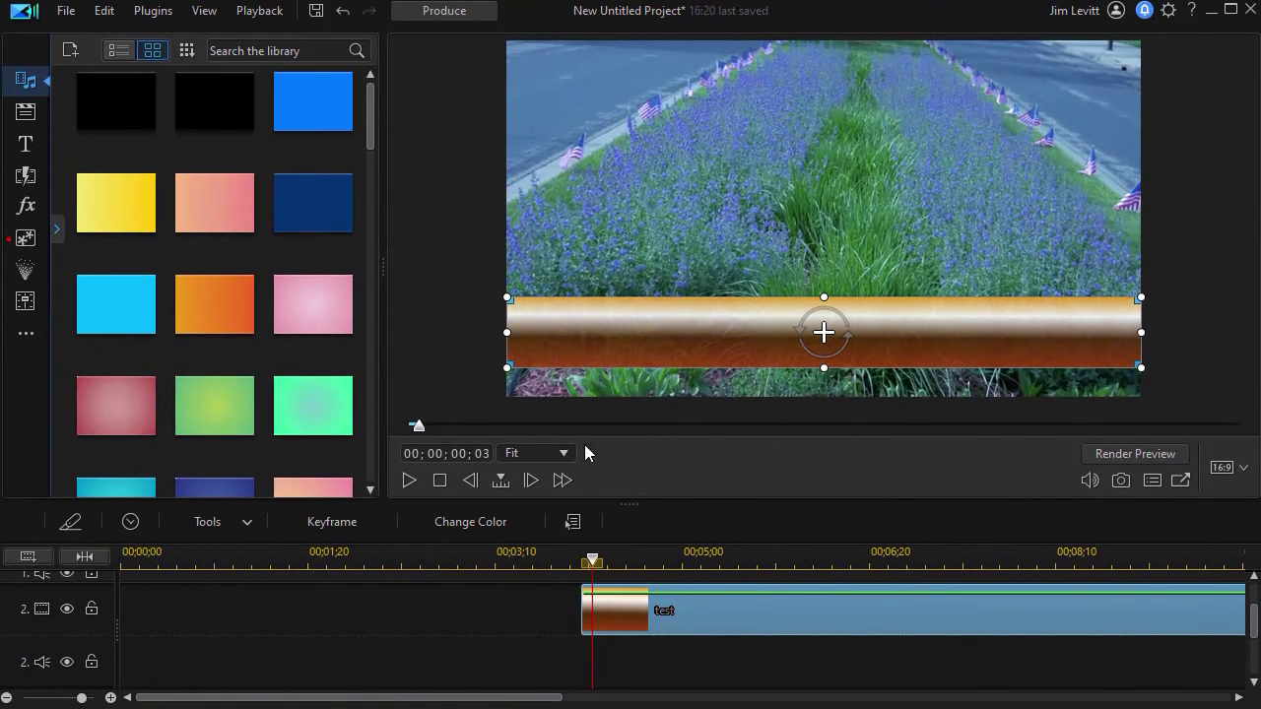
- Add the custom rainbow board to track 2 after the test clip and shrink it to a band across the frame's middle
drag(492, 698, 910, 697)
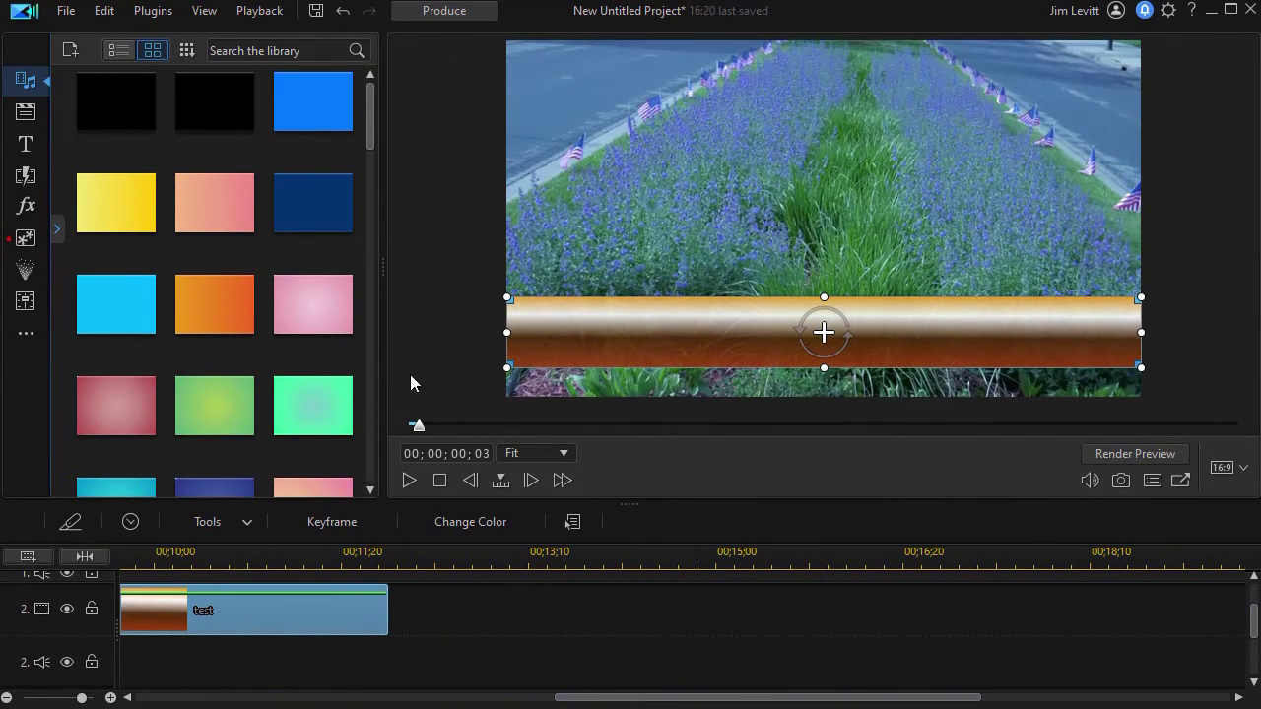
drag(368, 123, 377, 529)
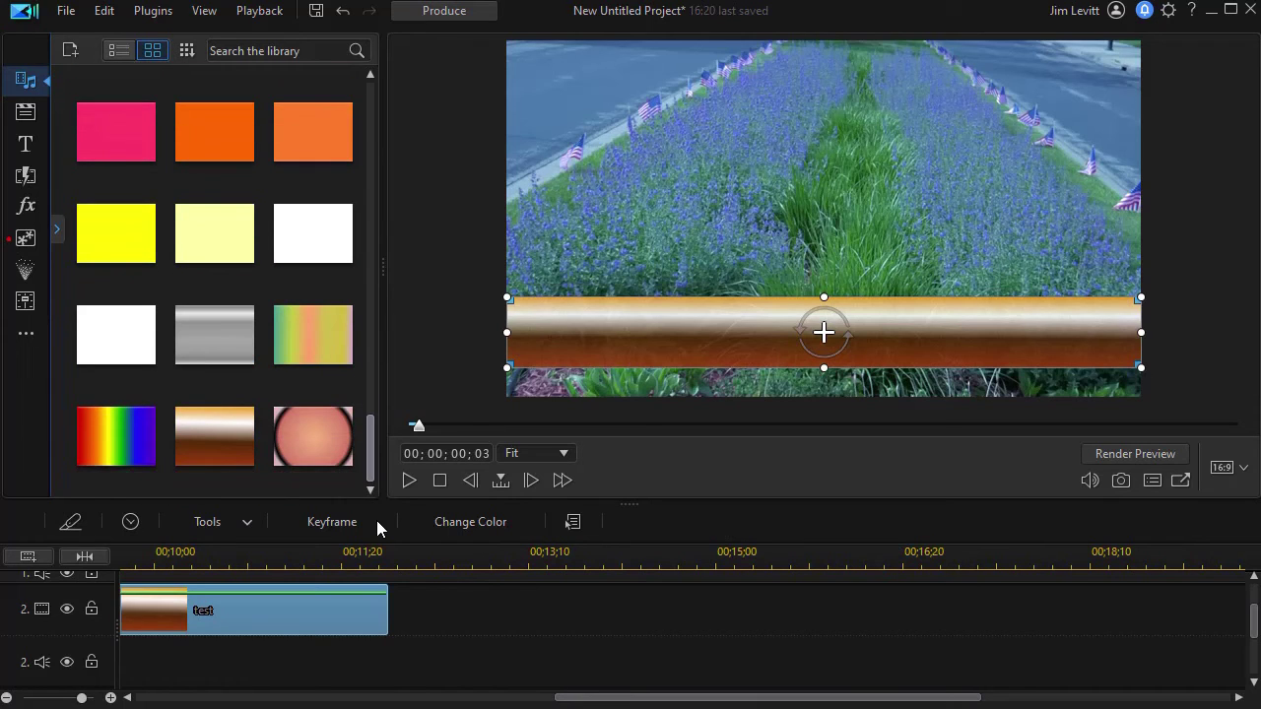
drag(115, 446, 517, 614)
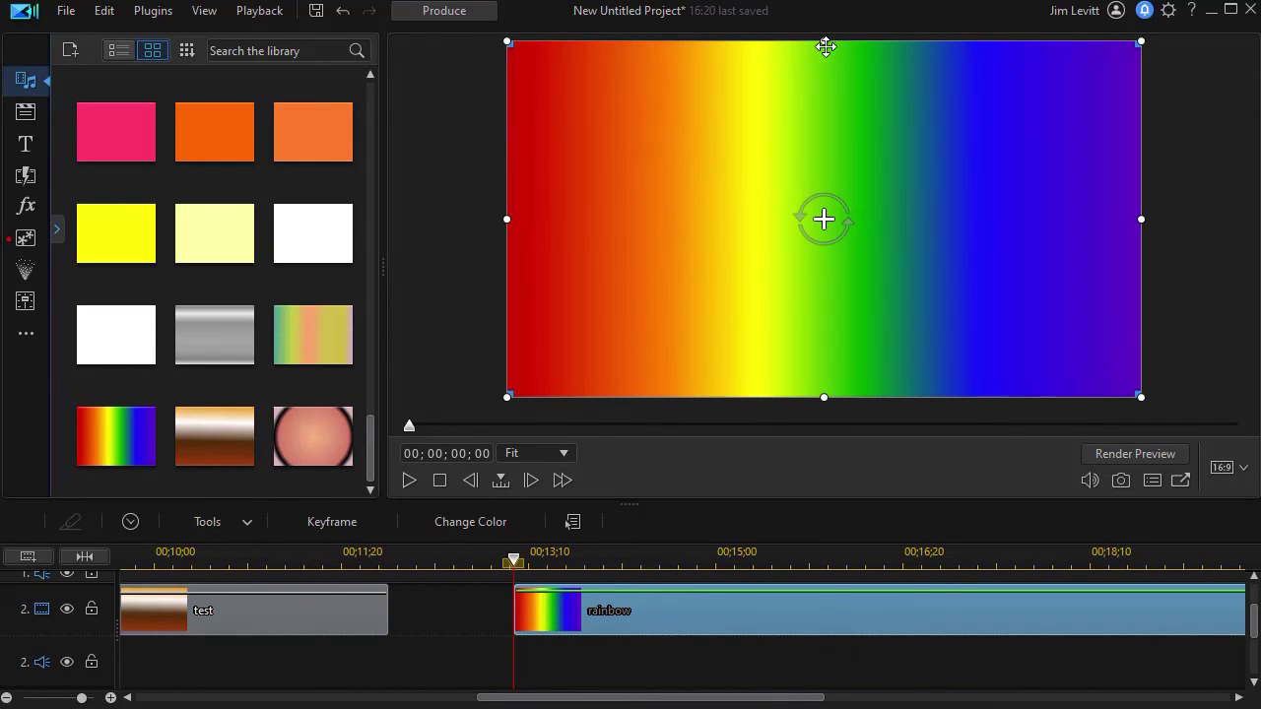
drag(826, 44, 823, 184)
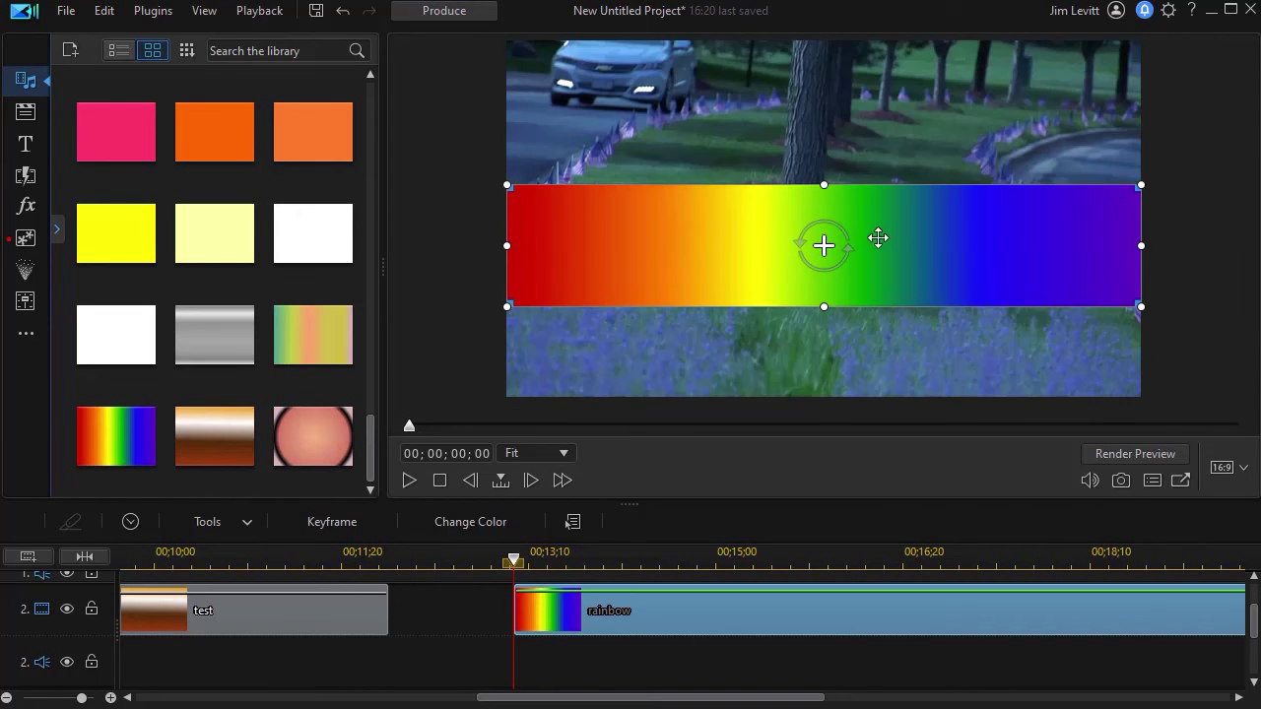
drag(881, 239, 880, 219)
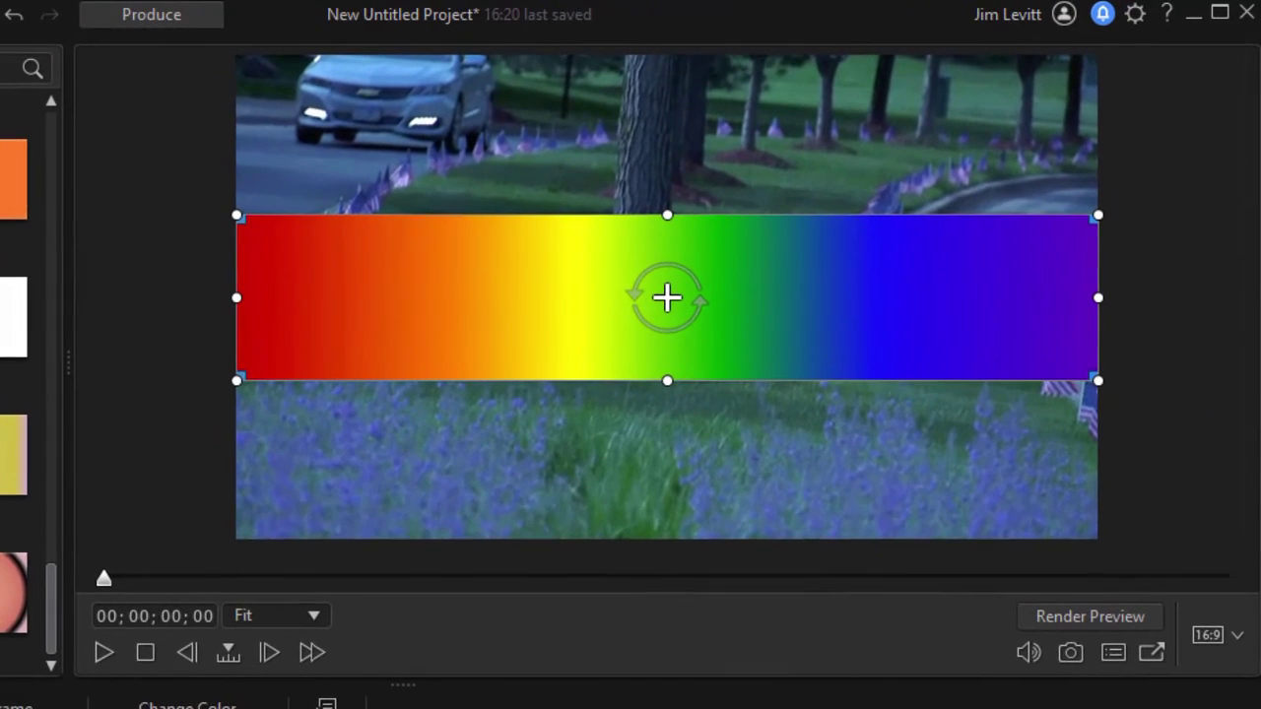
- Set the rainbow board's gradient direction to 277° so its colors run in roughly horizontal stripes
click(185, 707)
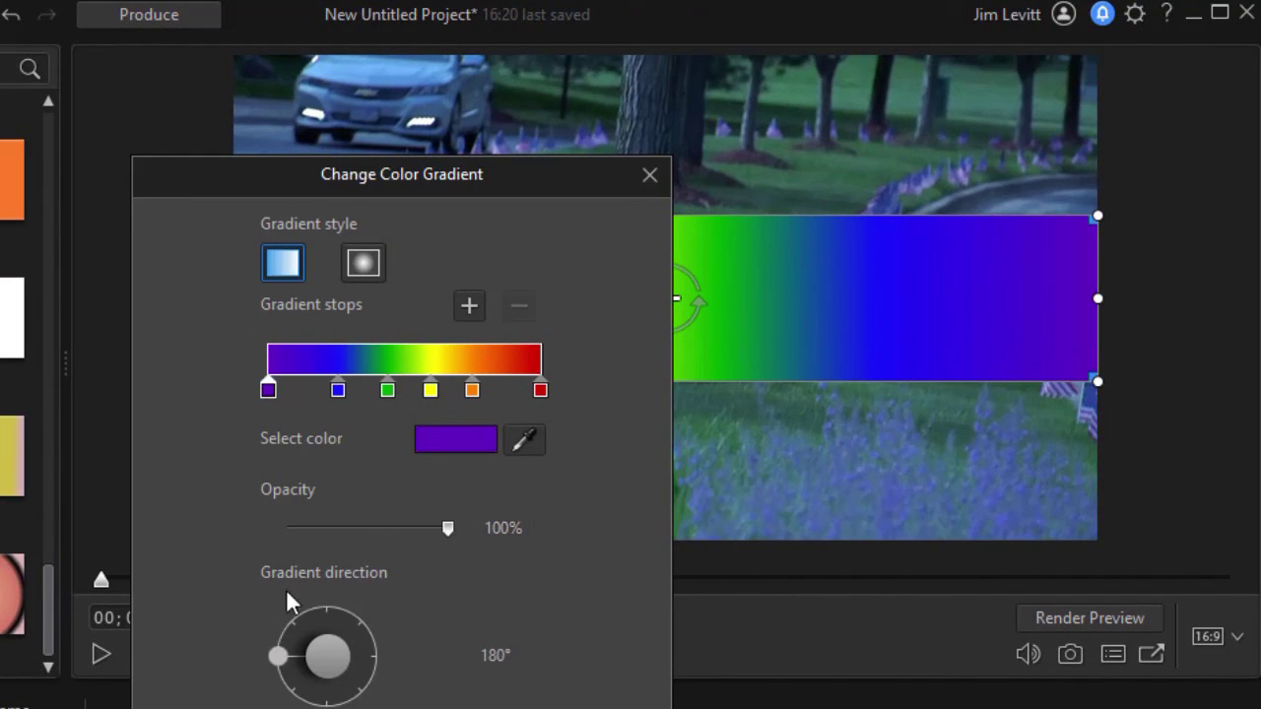
drag(275, 656, 330, 604)
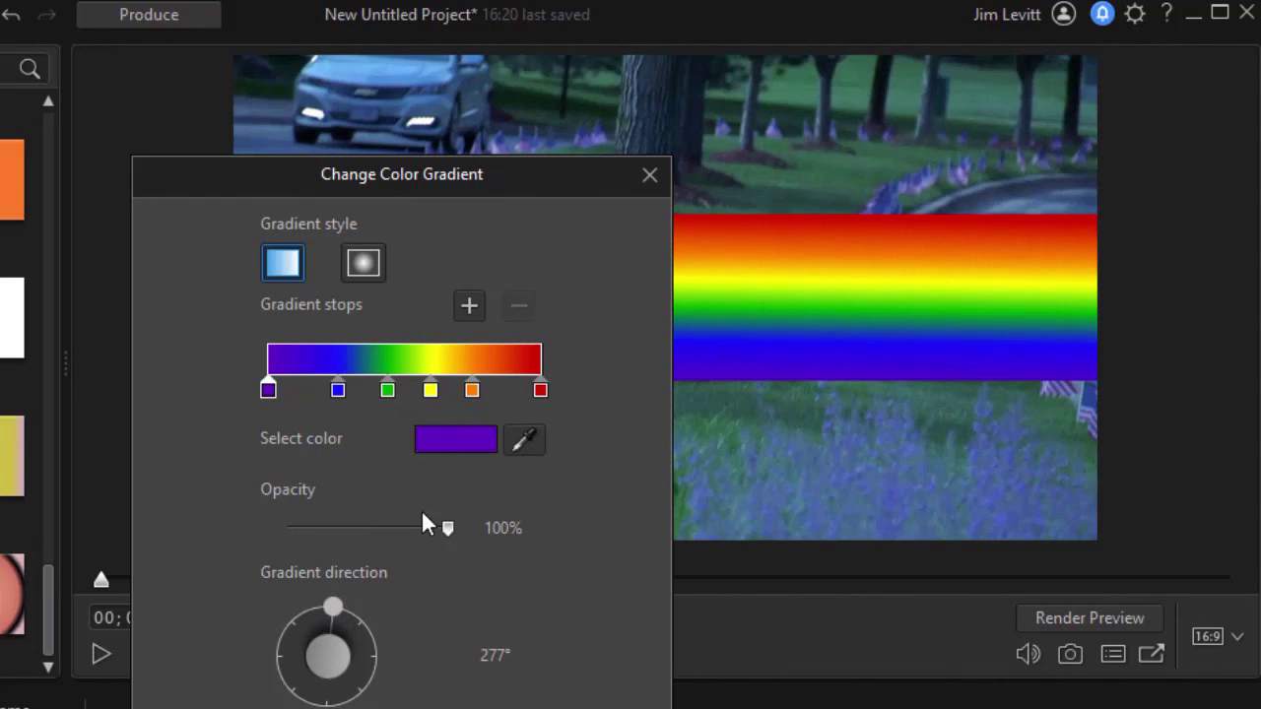
drag(491, 176, 132, 186)
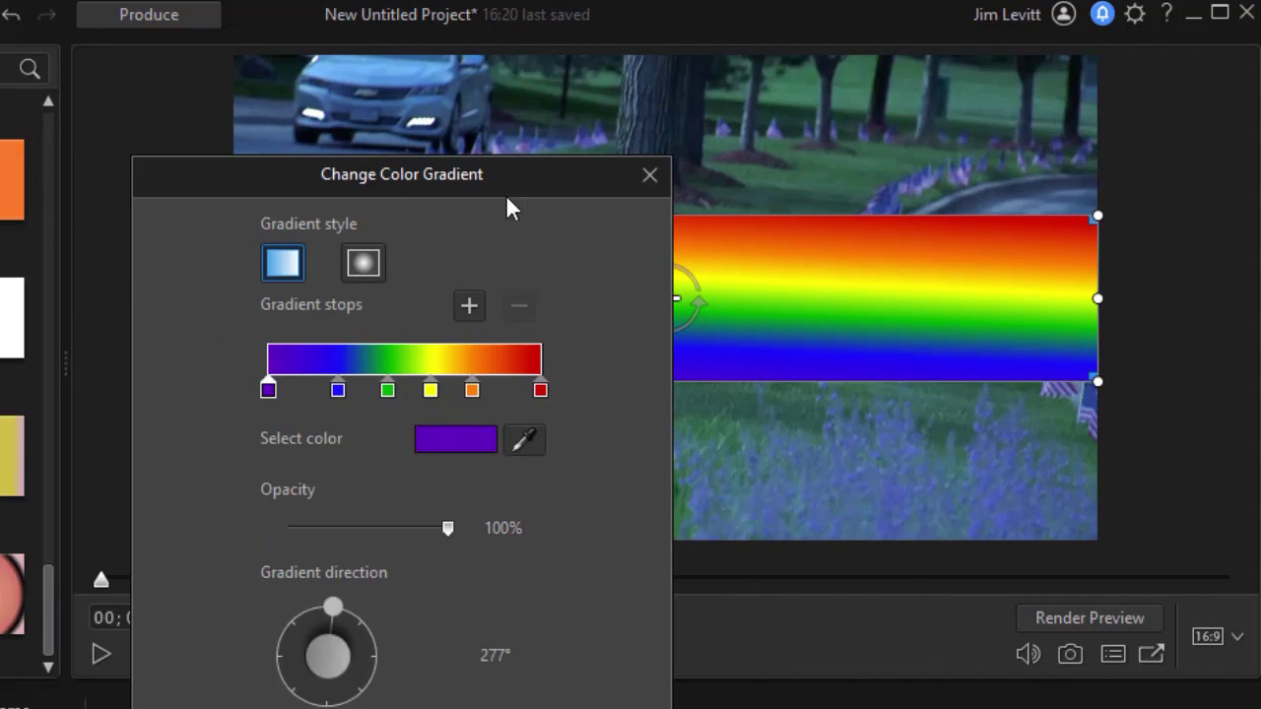
drag(507, 202, 10, 197)
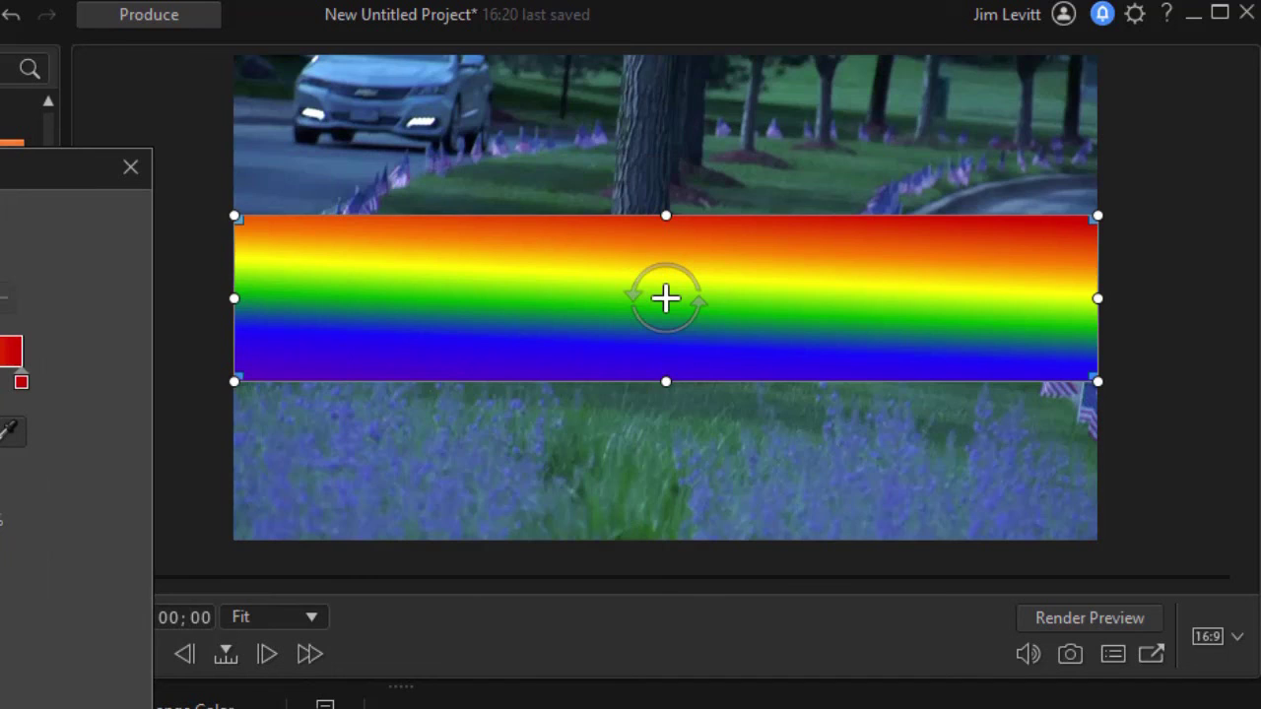